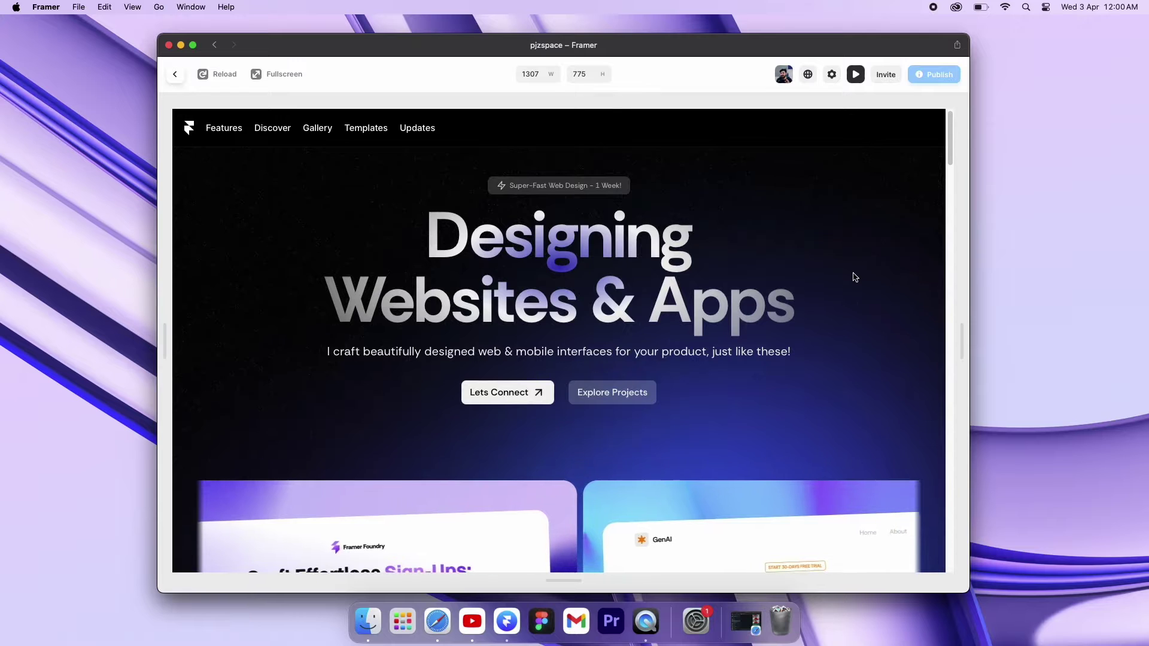
Open the 'Ticker Component - Framer Foundry' project to its empty Desktop 1200 Home page
scroll(856, 290, "down", 5)
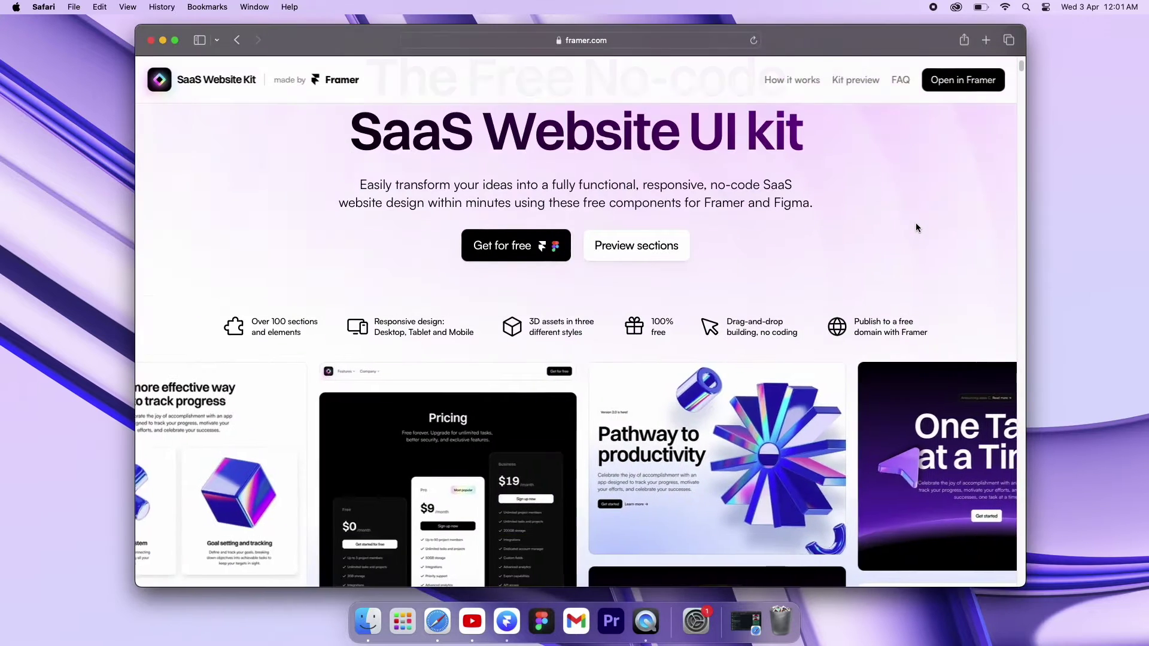
scroll(914, 224, "down", 10)
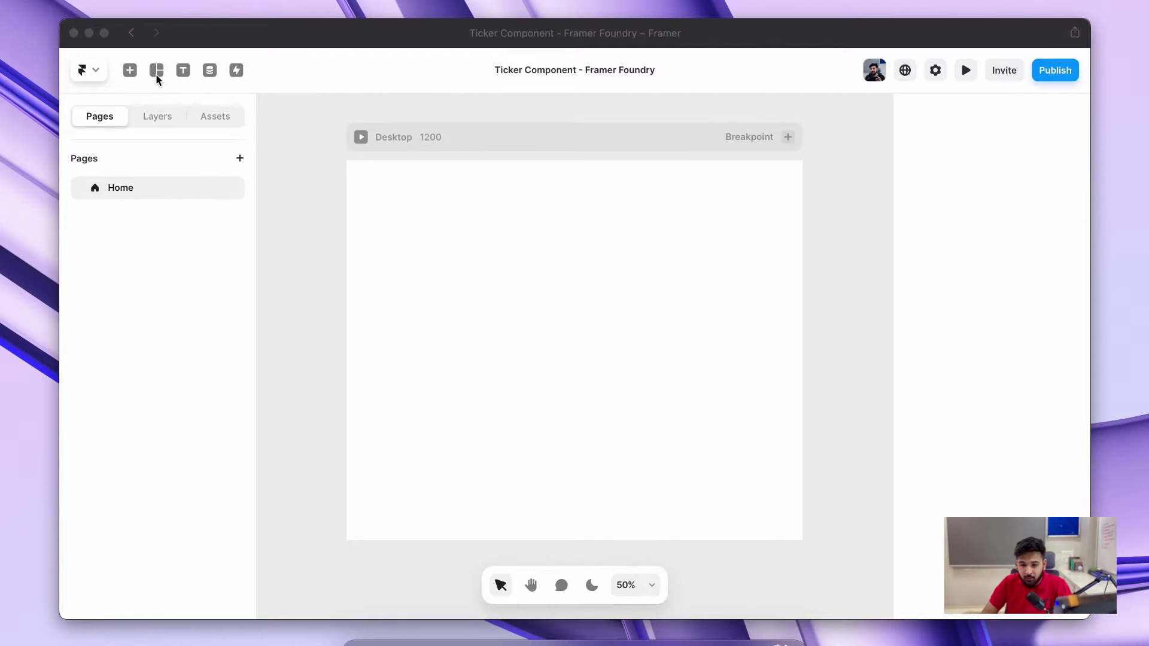
Search the Insert panel for 'ticker' and drop a 400×200 Ticker onto the Desktop page
left_click(130, 71)
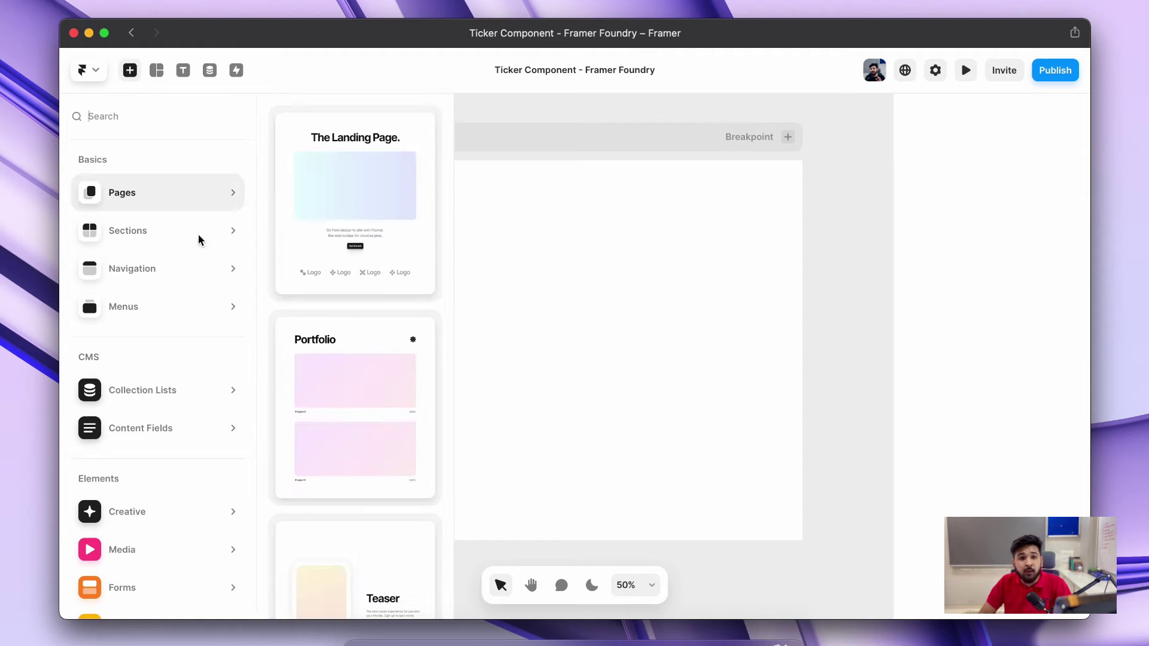
type("ticke")
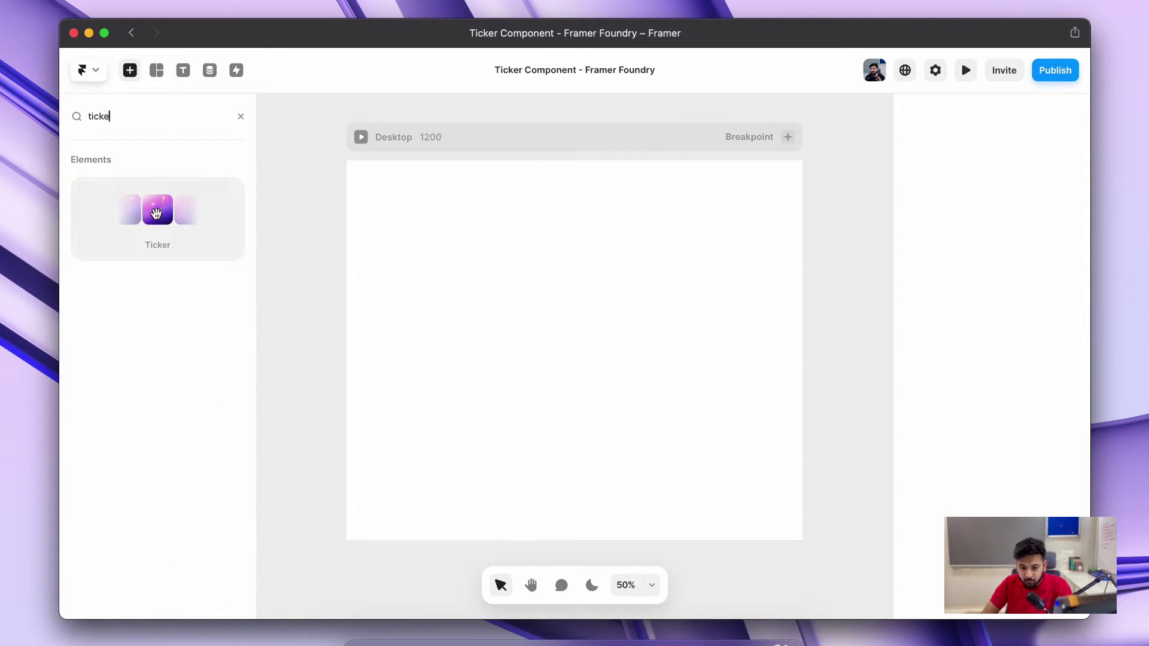
left_click_drag(156, 214, 607, 273)
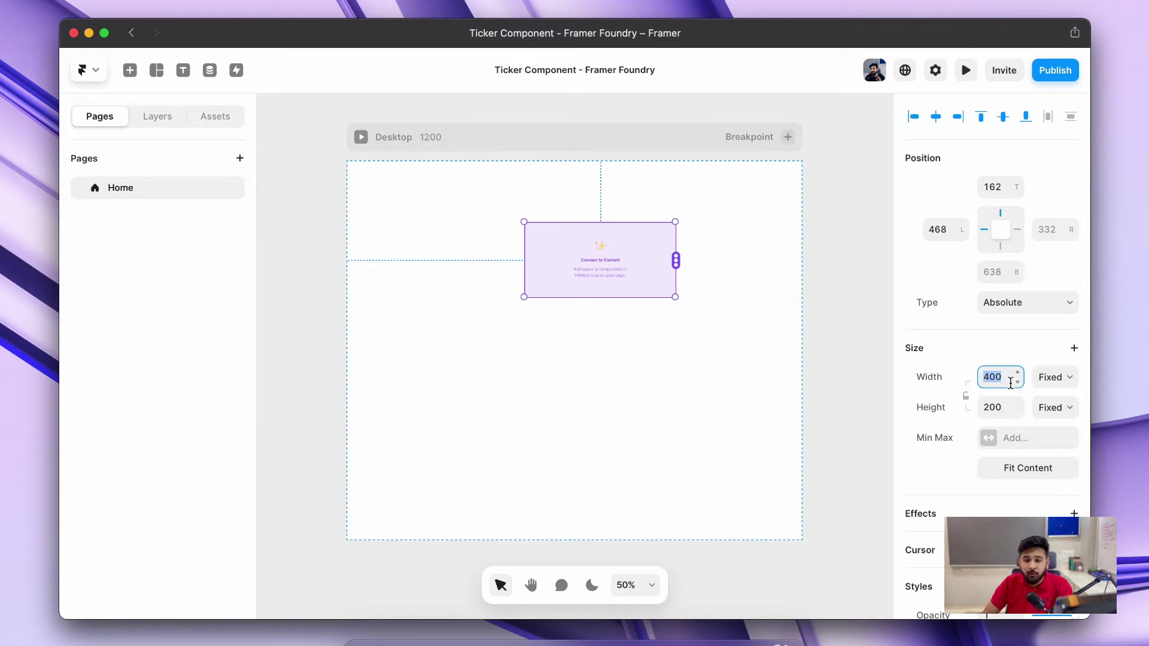
Widen the Ticker to 640 px, centre it horizontally 98 px from the top, and try its connector
key("Return")
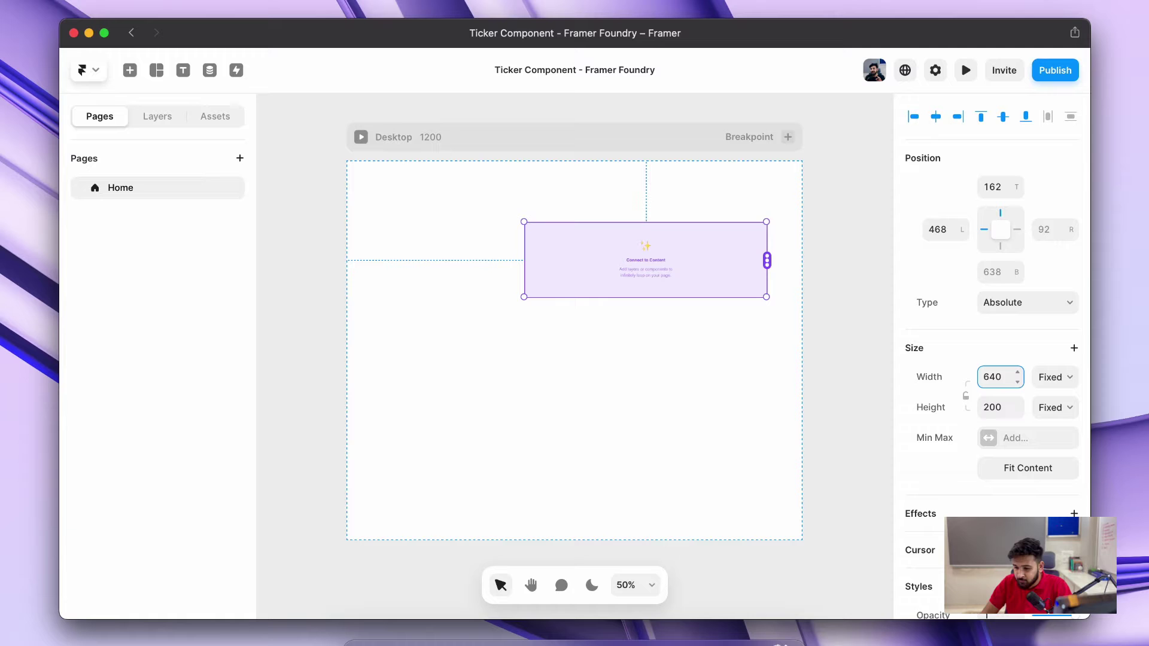
left_click_drag(669, 243, 598, 219)
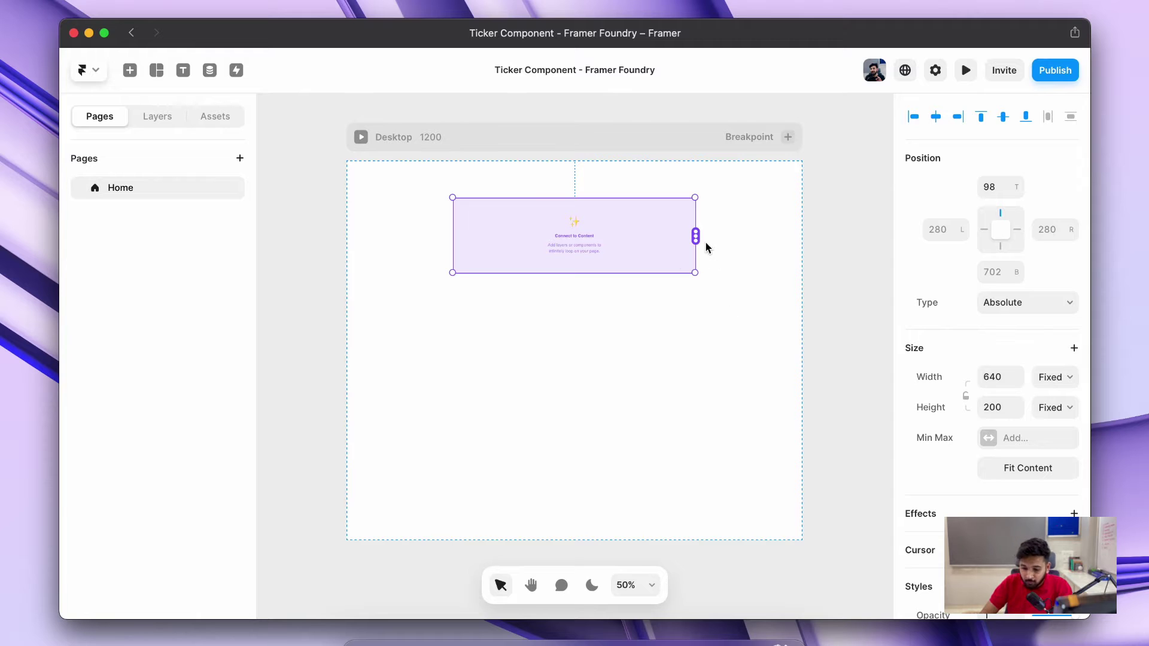
left_click_drag(696, 236, 879, 239)
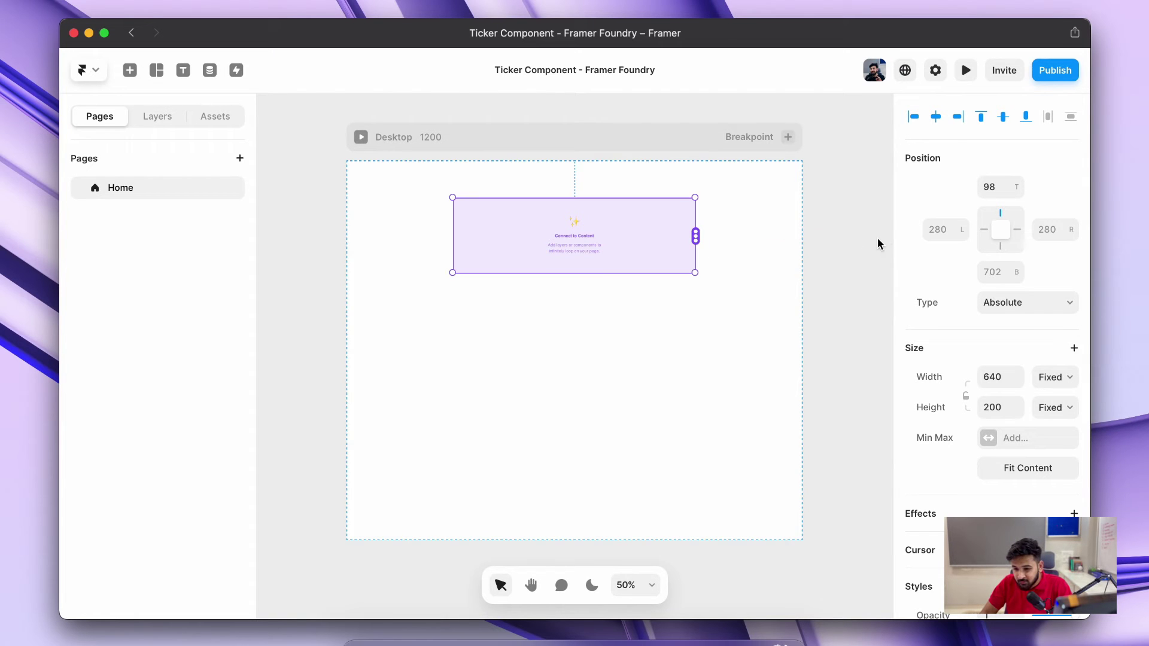
left_click_drag(695, 237, 856, 314)
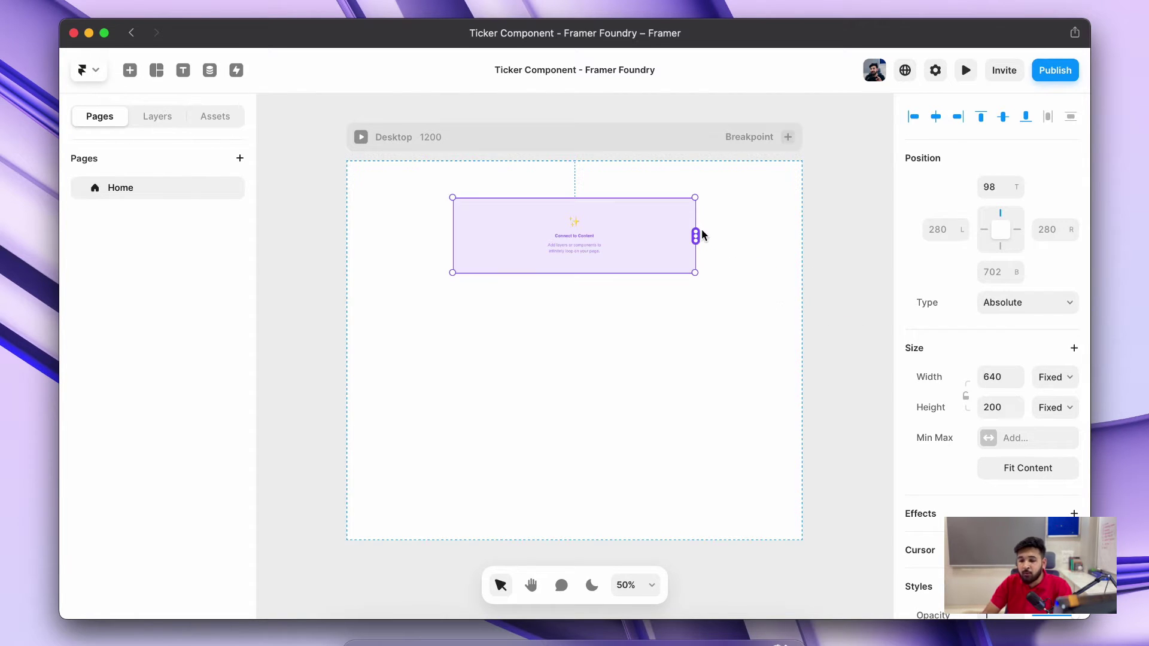
left_click_drag(809, 208, 841, 200)
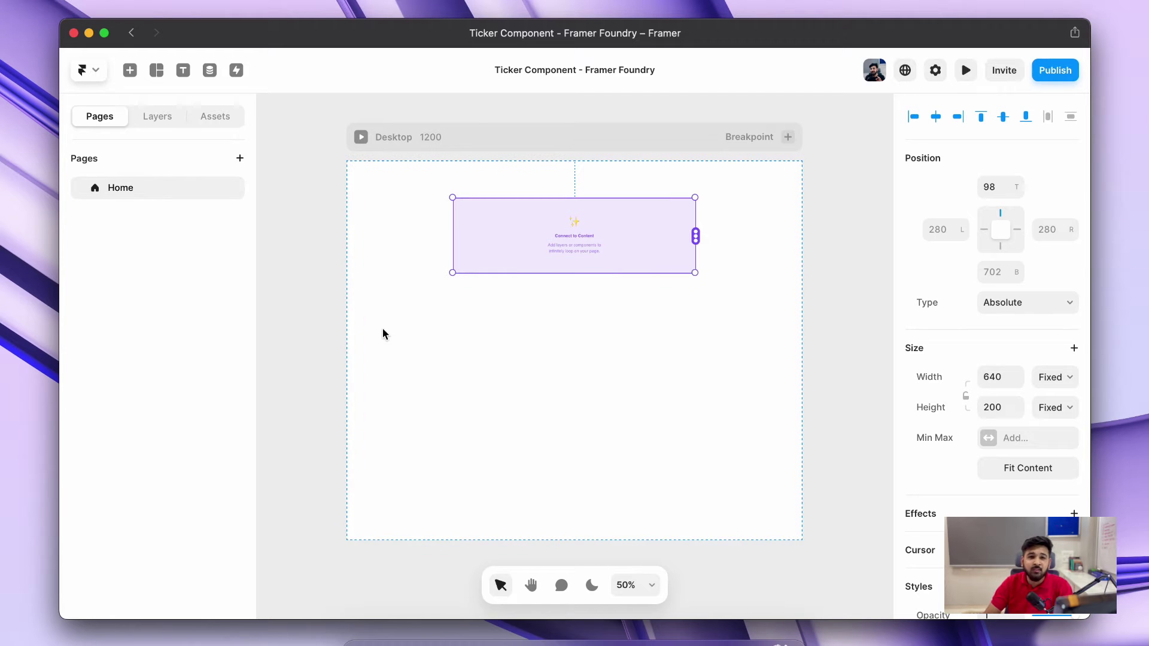
Add a 'Framer Foundry' text on the canvas beside the page and wrap it in a stack
scroll(420, 359, "left", 6)
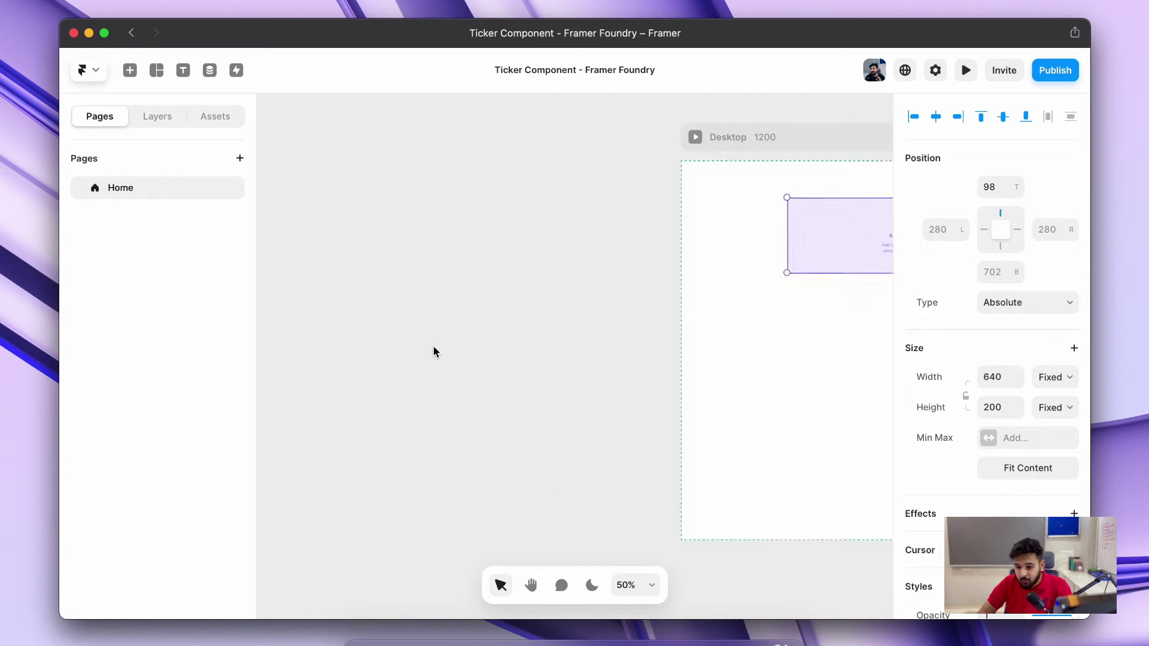
left_click(433, 346)
key("t")
left_click(442, 314)
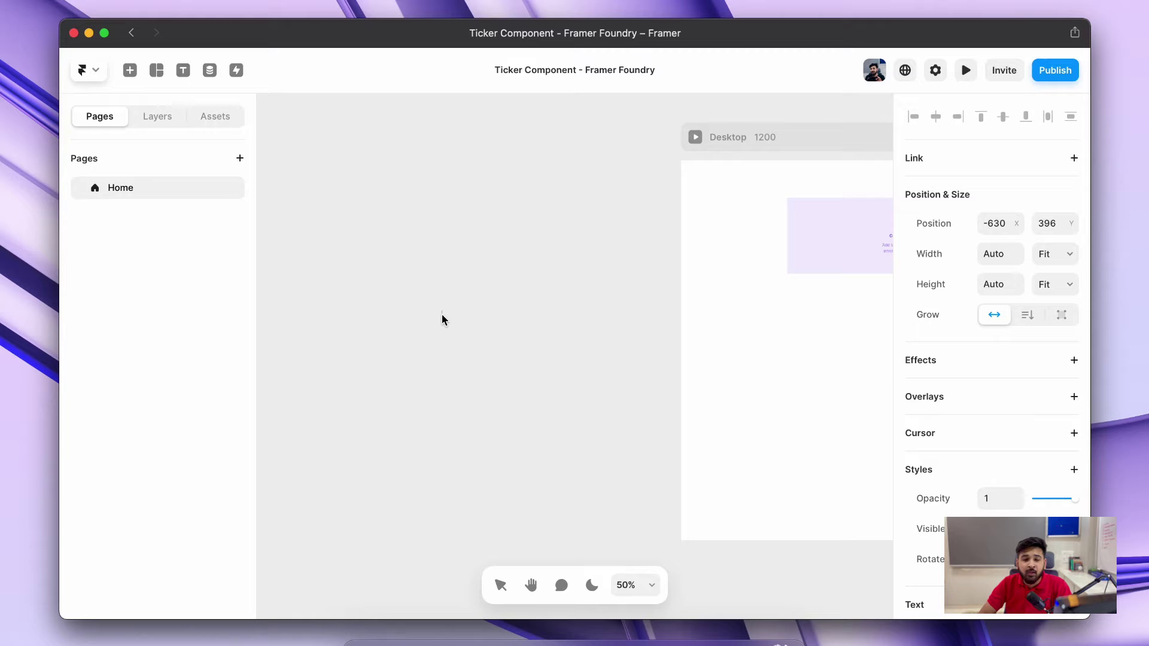
type("Framer")
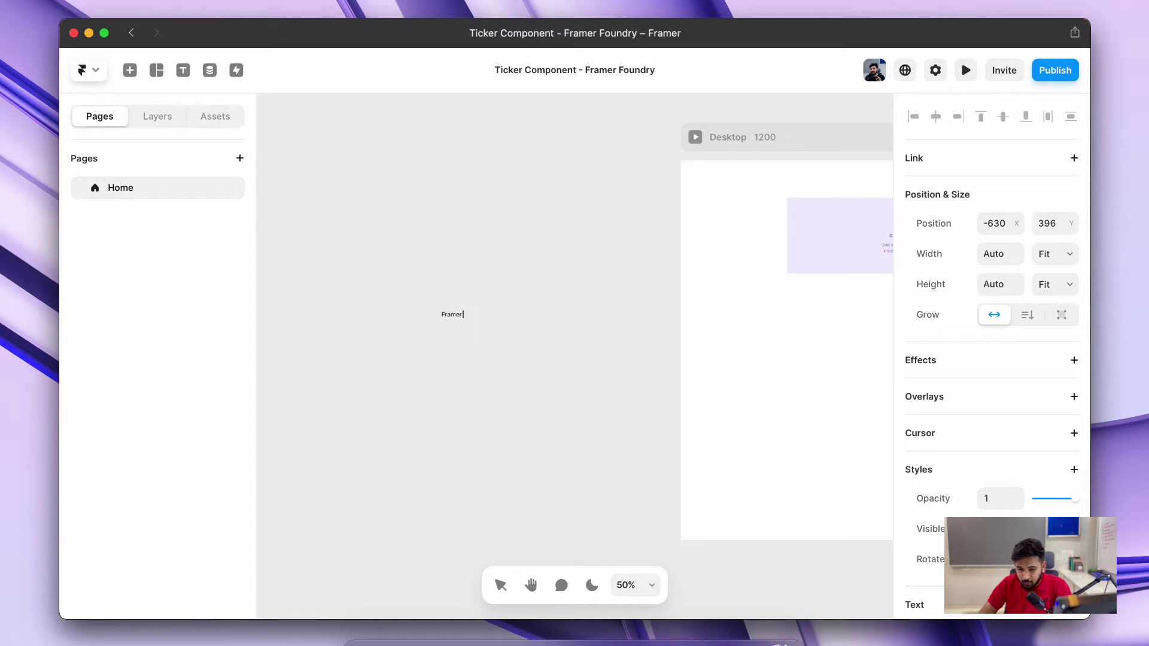
type(" Foundry")
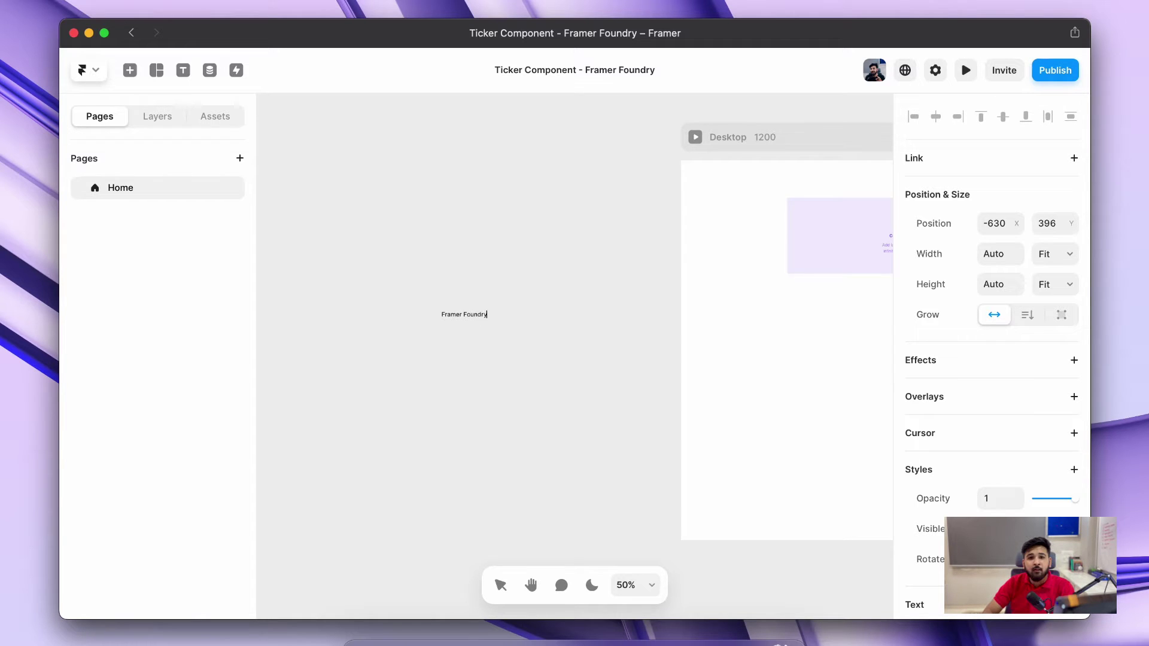
key("Escape")
right_click(479, 316)
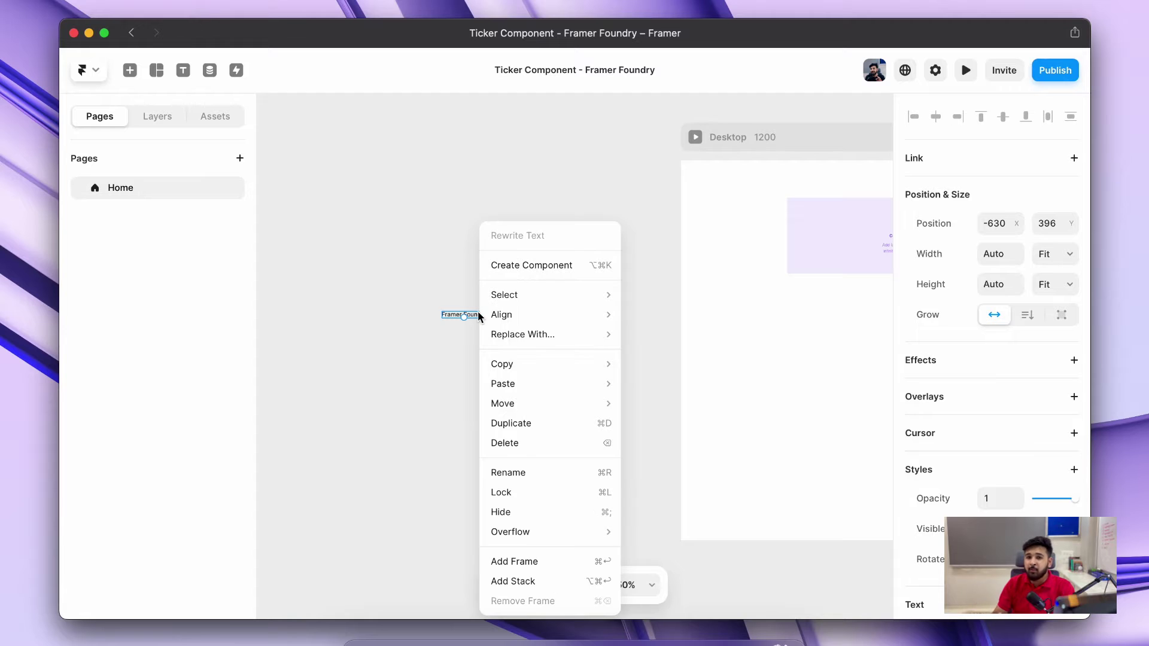
left_click(542, 581)
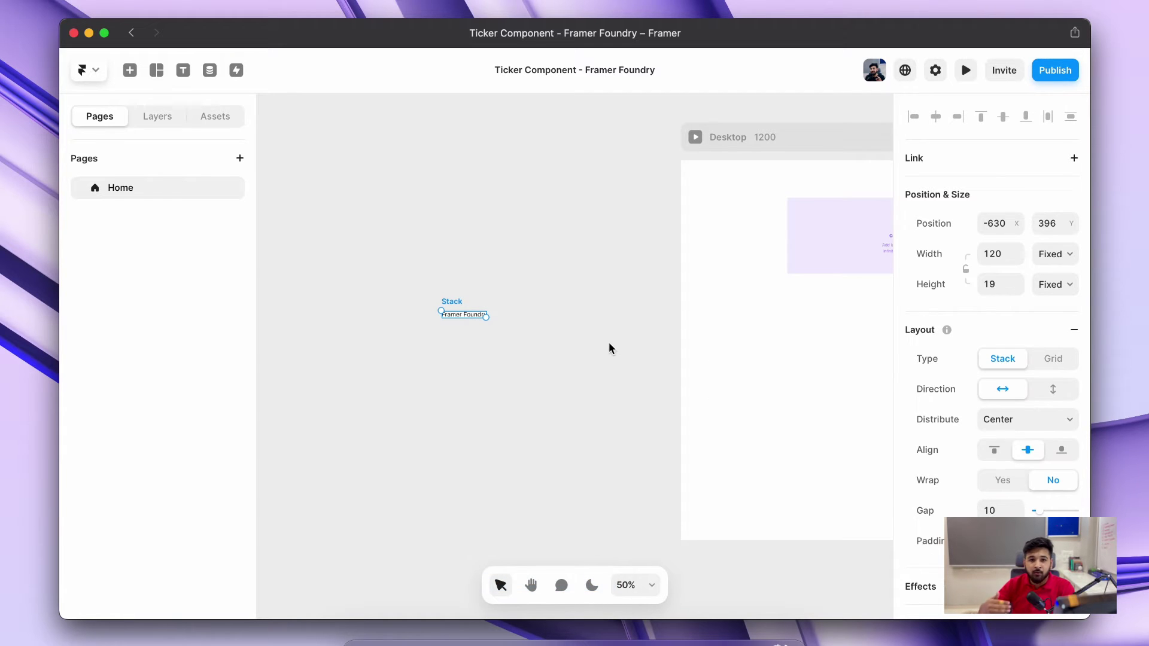
Set the stack's width and height to Fit Content with 16 px padding
scroll(1021, 363, "down", 1)
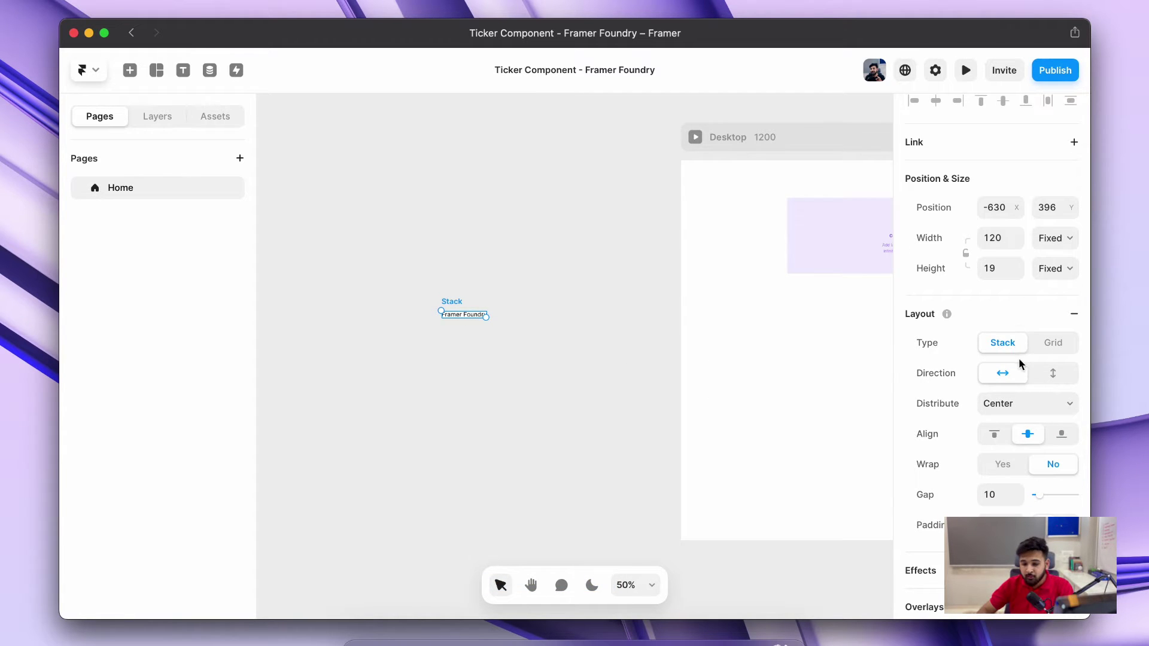
left_click(1053, 240)
left_click(1055, 282)
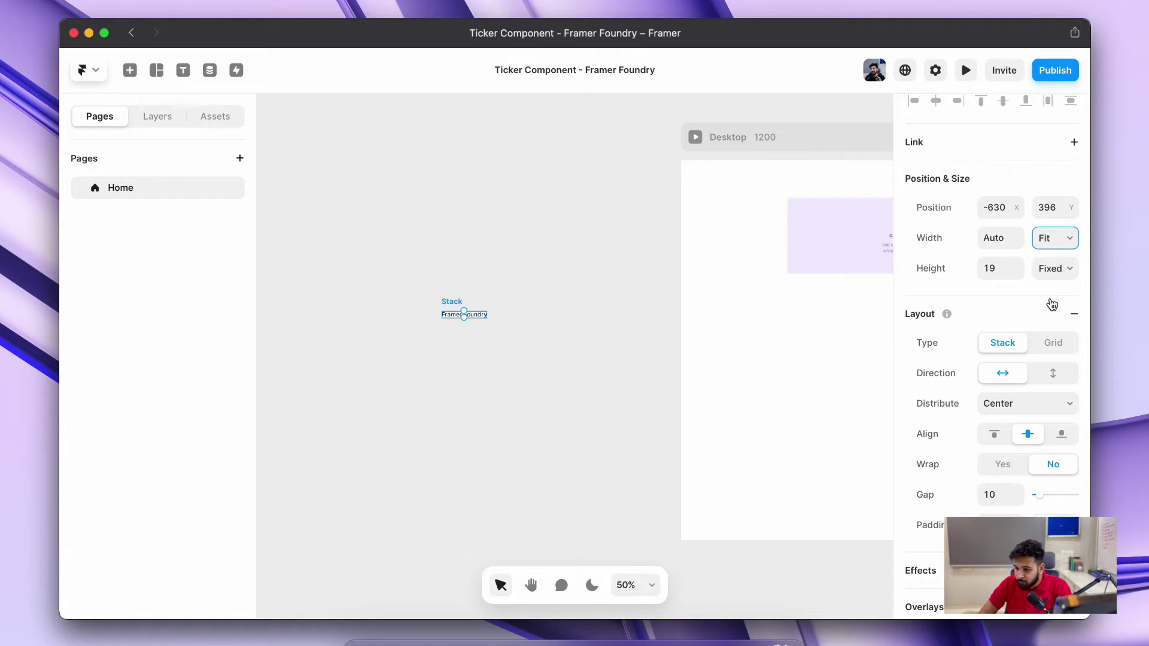
left_click(1053, 269)
left_click(1051, 312)
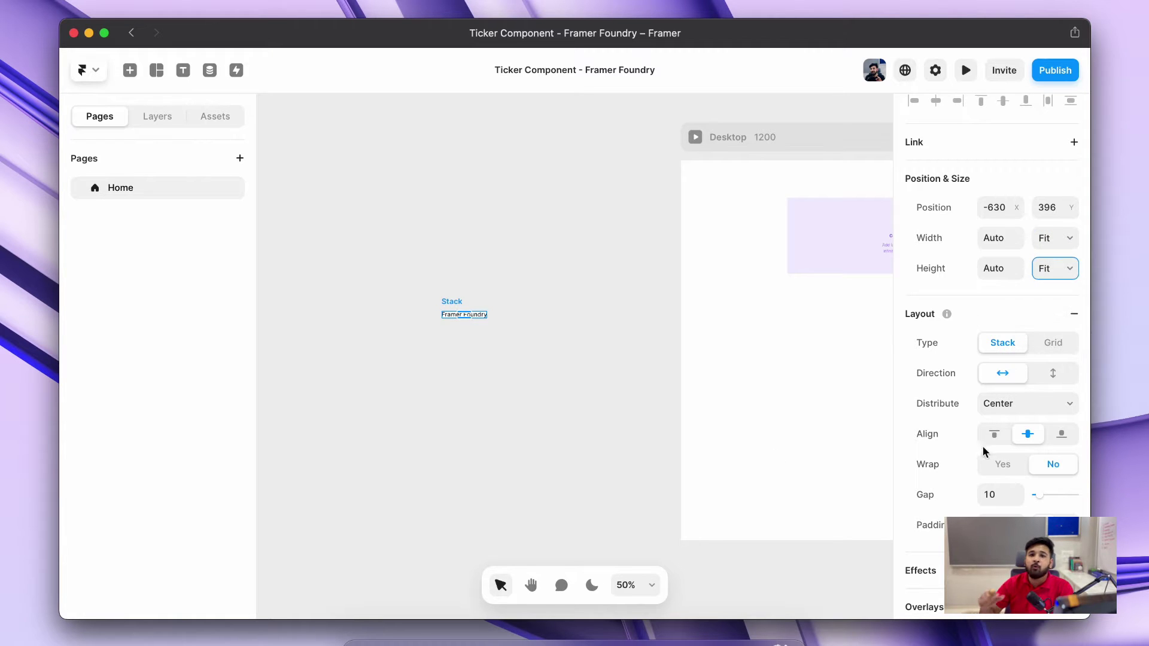
scroll(1005, 470, "down", 5)
left_click(999, 230)
type("16")
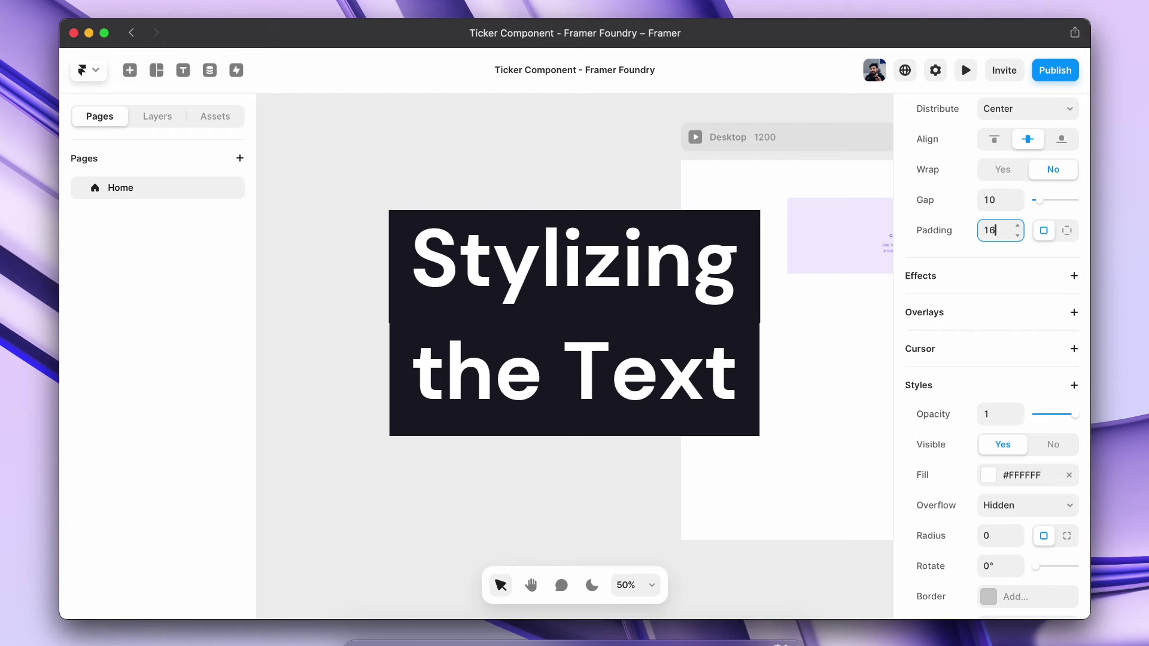
Make the Framer Foundry text Medium weight in bright blue #1FA2FF
key("Return")
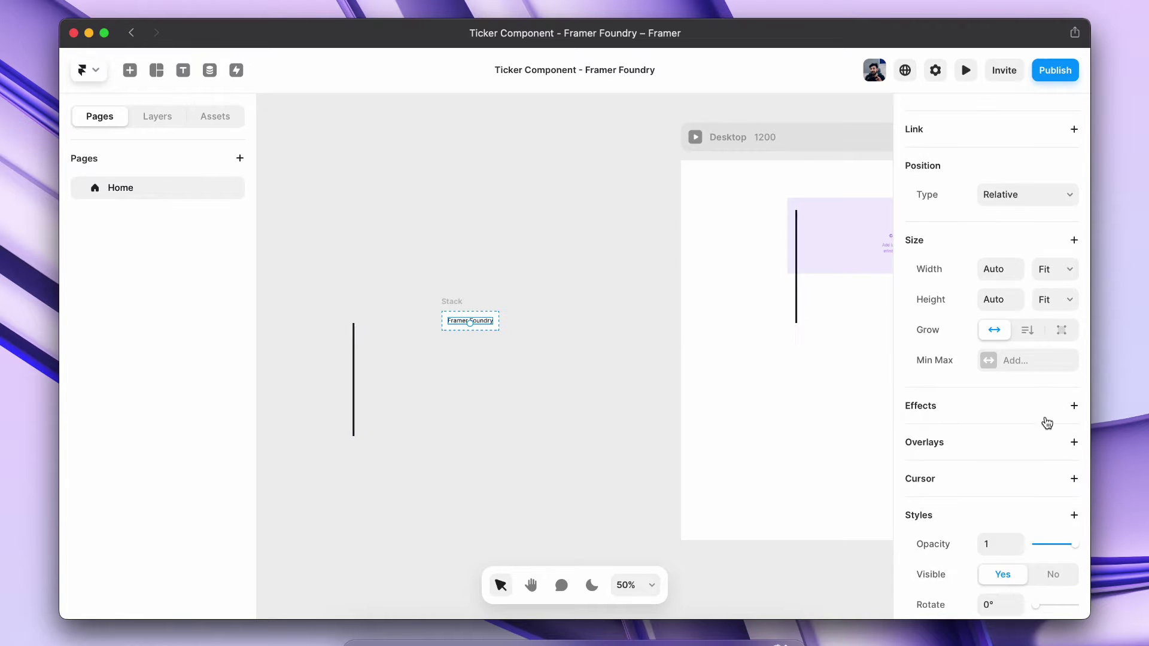
scroll(1017, 455, "down", 5)
left_click(995, 504)
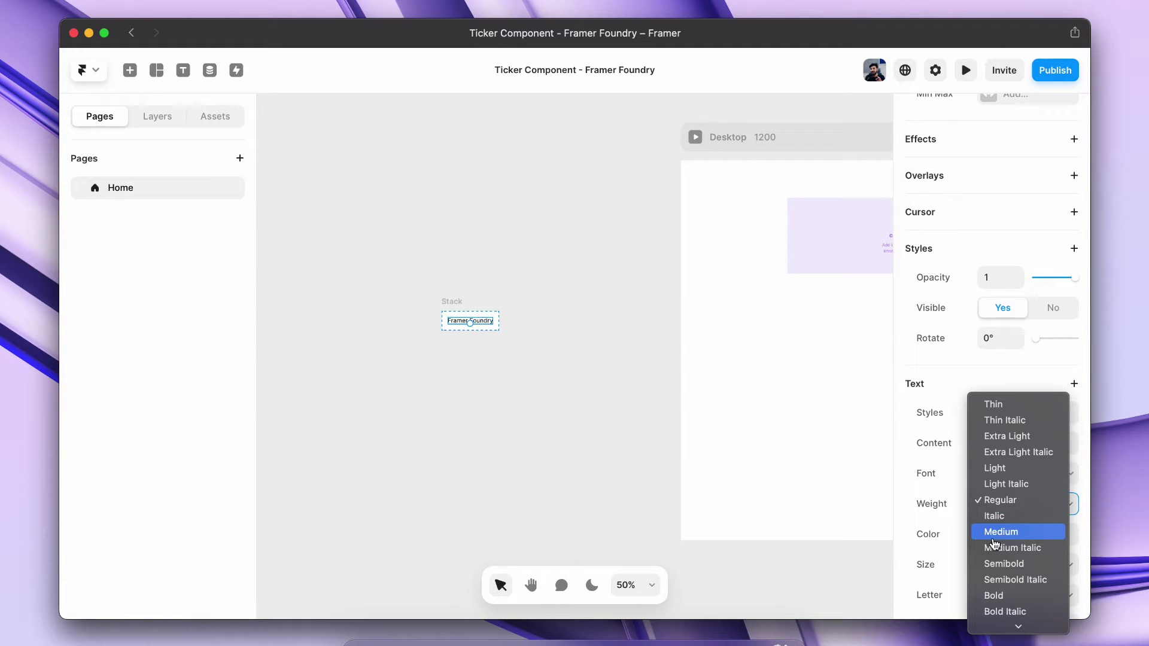
left_click(998, 532)
left_click(1006, 536)
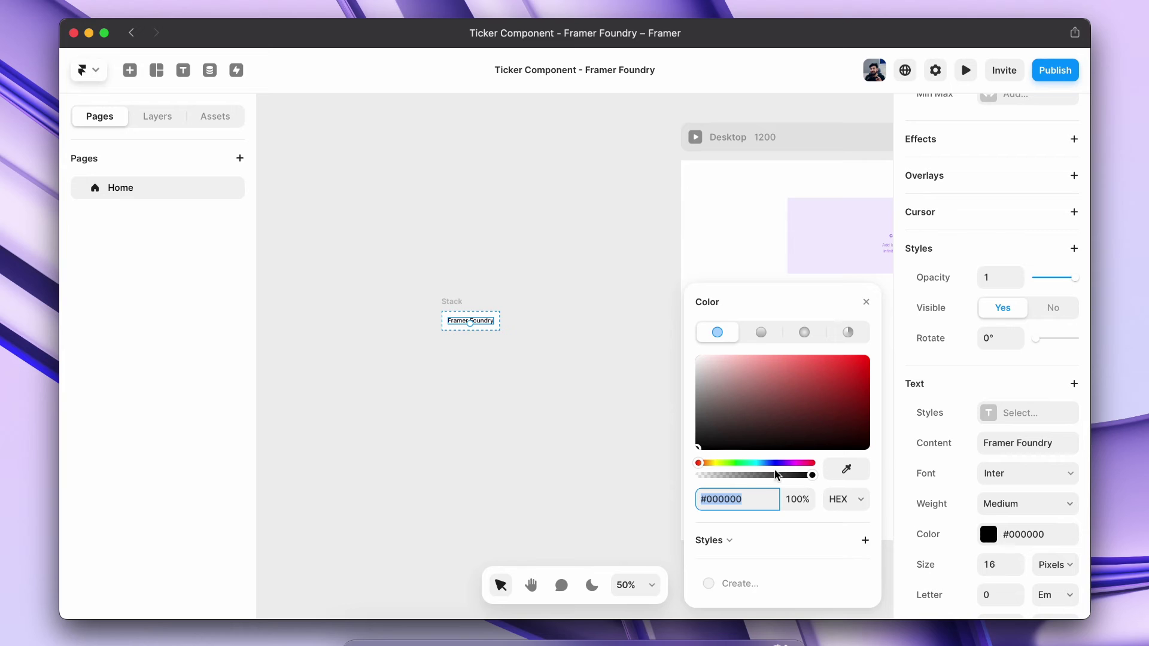
left_click_drag(742, 464, 763, 463)
left_click_drag(829, 386, 853, 358)
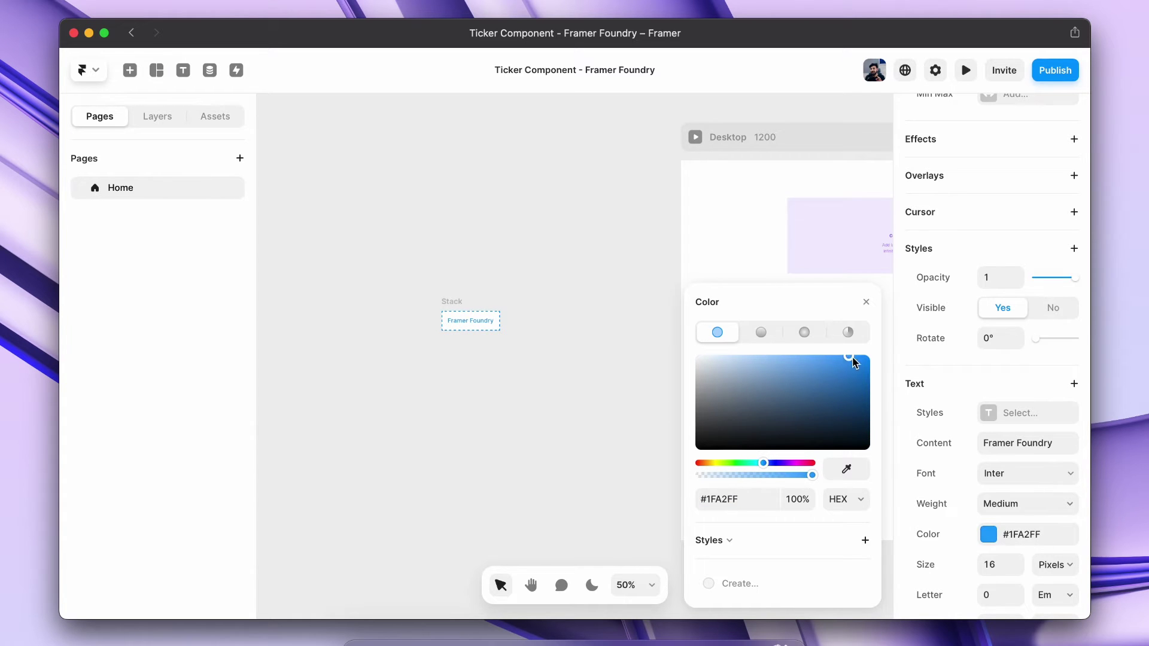
left_click(433, 301)
scroll(537, 298, "right", 5)
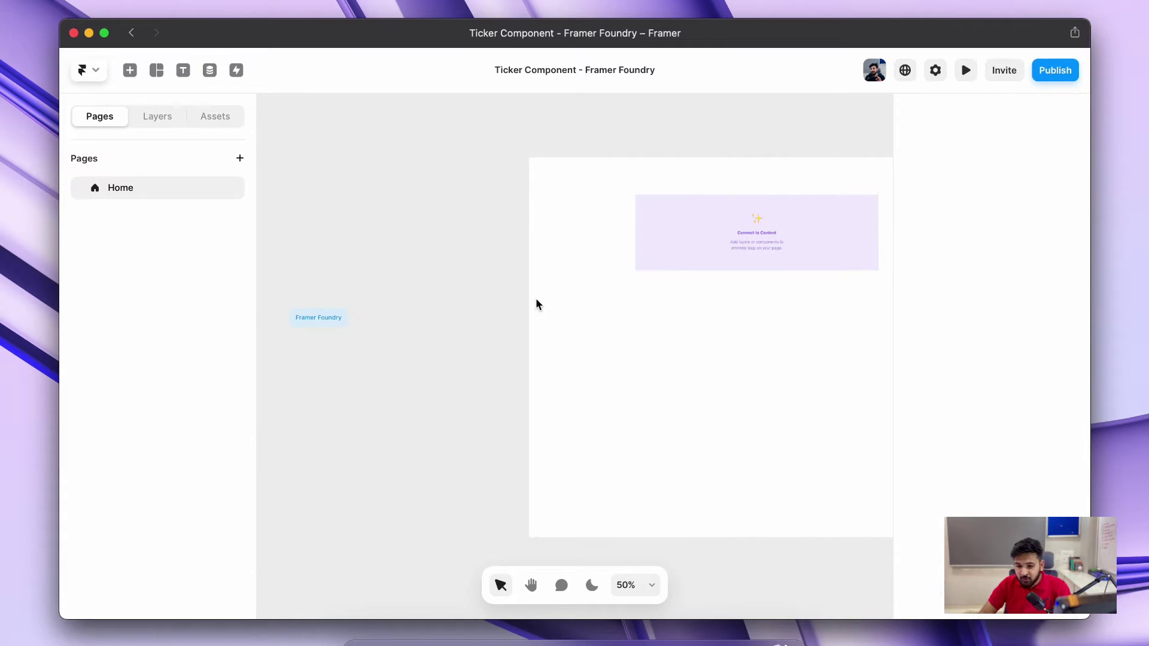
Link the Ticker to the Framer Foundry stack and preview it looping across the page
scroll(536, 299, "down", 2)
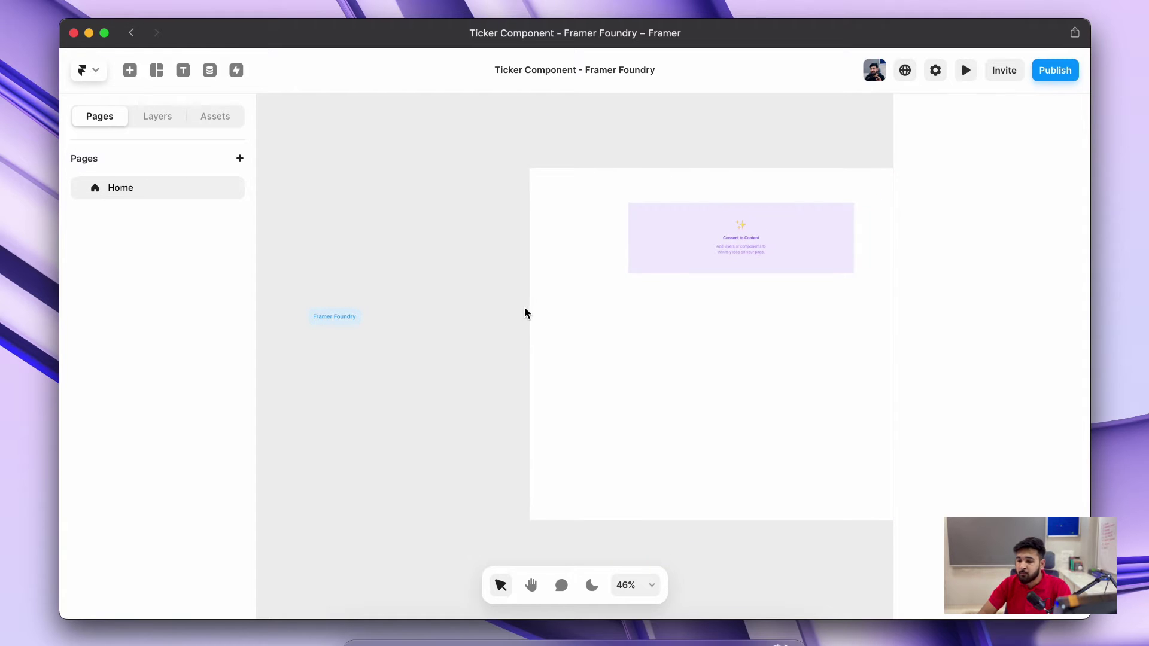
left_click(774, 246)
left_click_drag(853, 238, 358, 324)
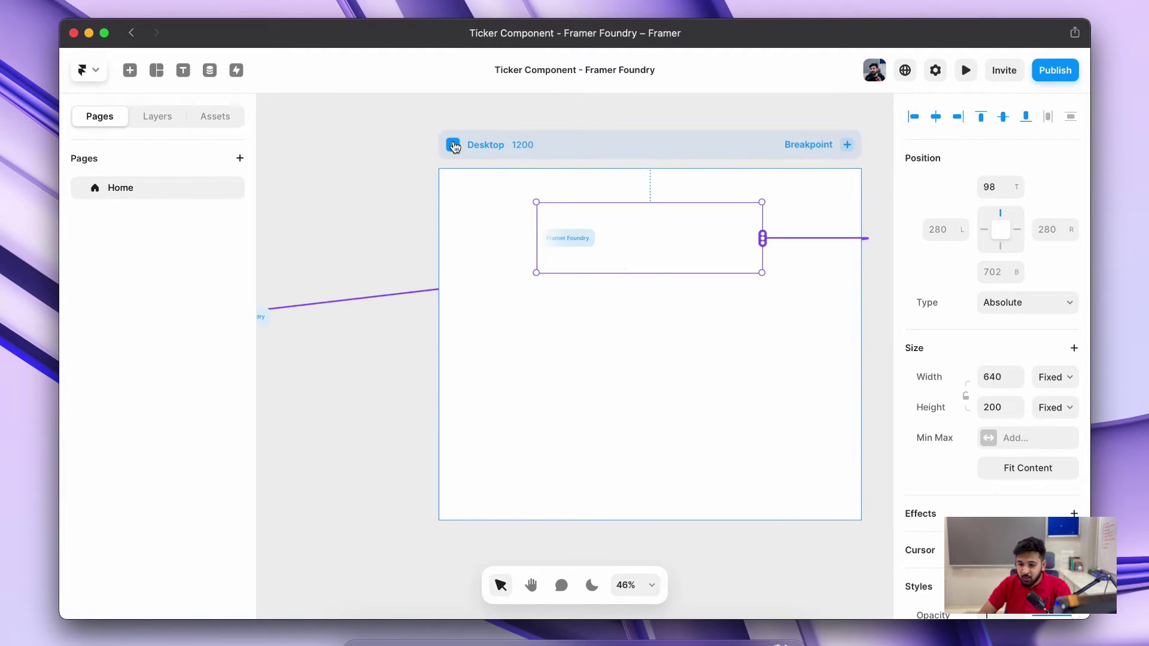
left_click(455, 145)
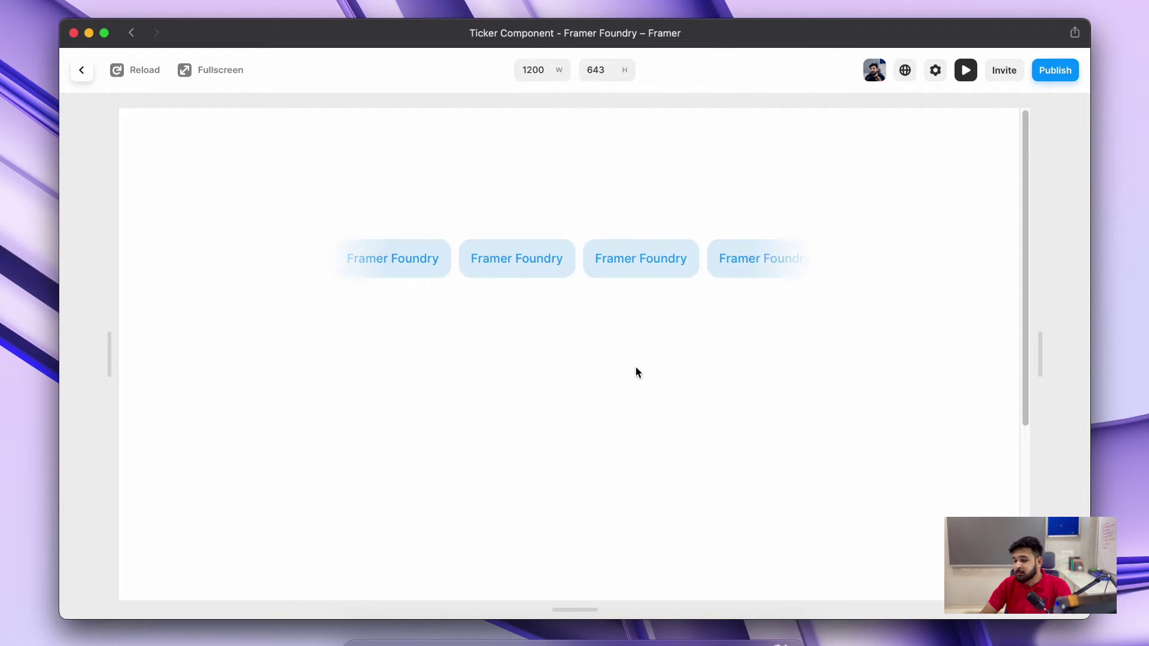
left_click(82, 70)
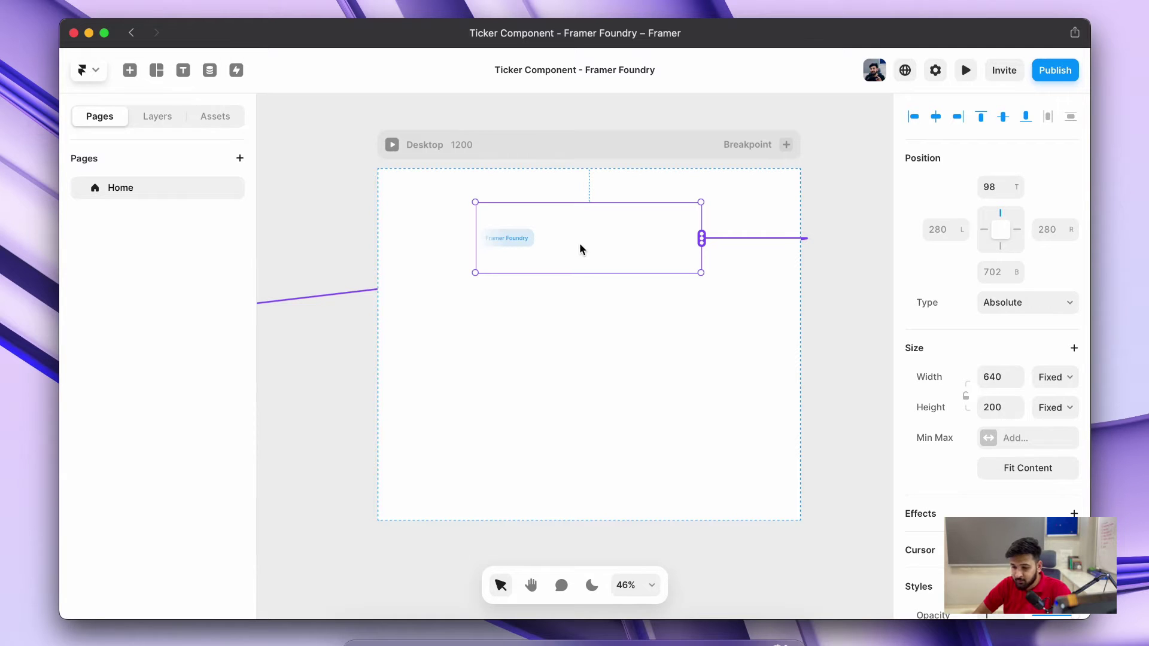
Add two more child slots to the Ticker so it has three children
scroll(937, 390, "down", 10)
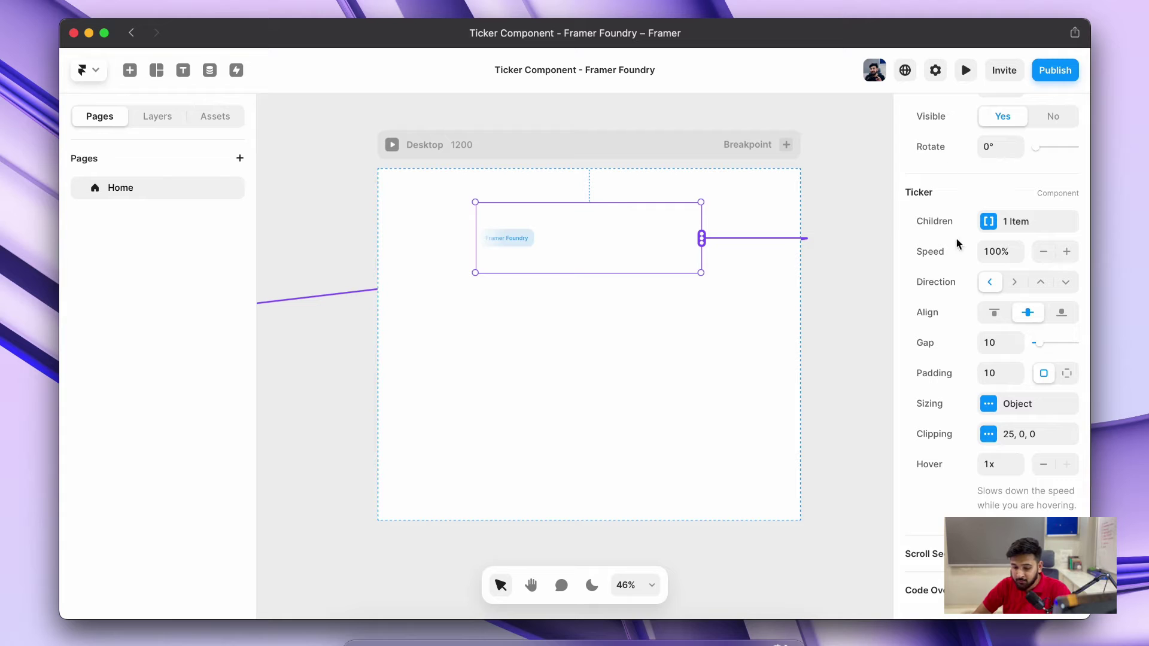
left_click(1013, 229)
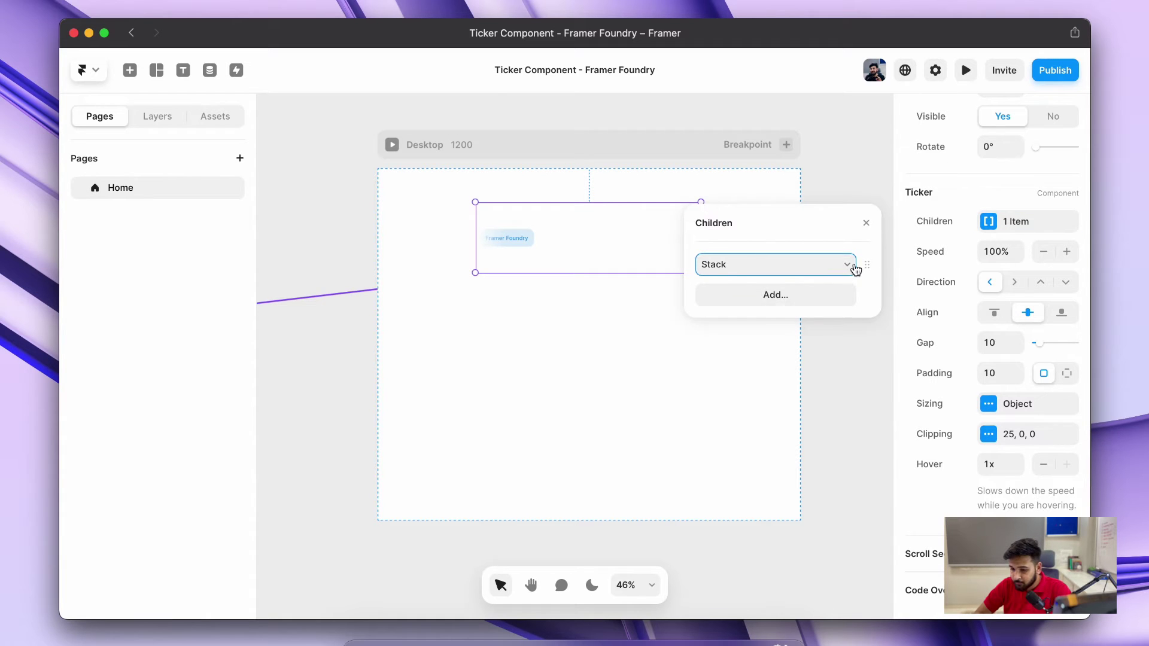
left_click(835, 300)
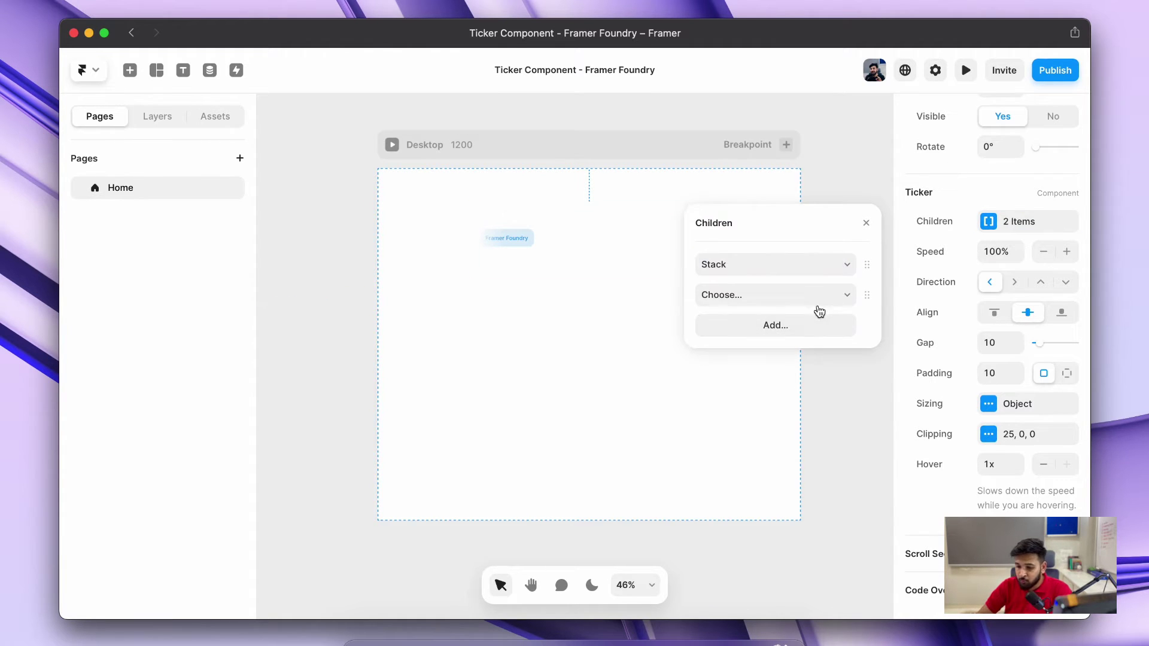
left_click(831, 329)
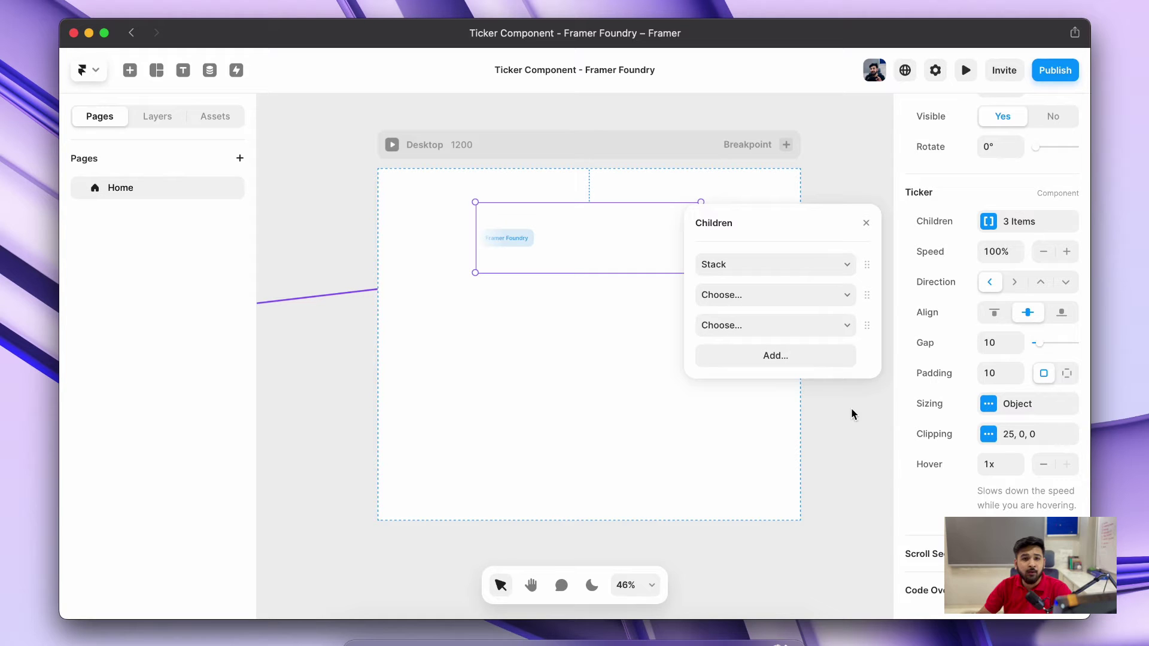
mouse_move(861, 299)
left_mouse_down()
mouse_move(864, 264)
mouse_move(866, 297)
left_mouse_up()
left_click(866, 223)
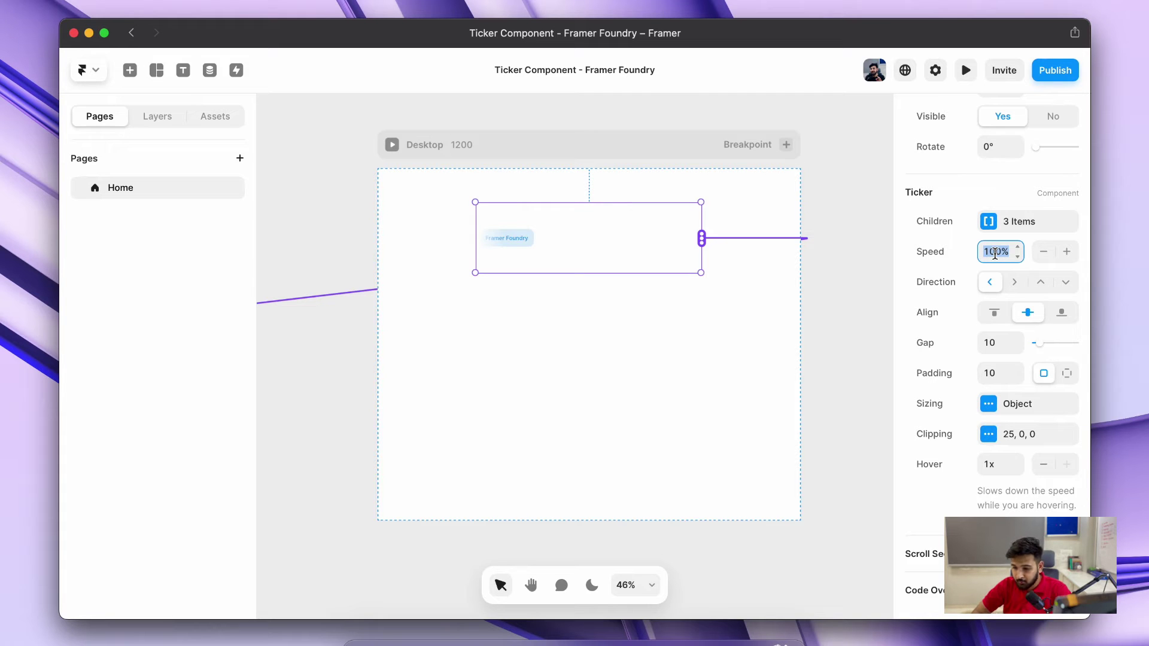
Set the Ticker speed to 60% and preview the slower scrolling
type("%")
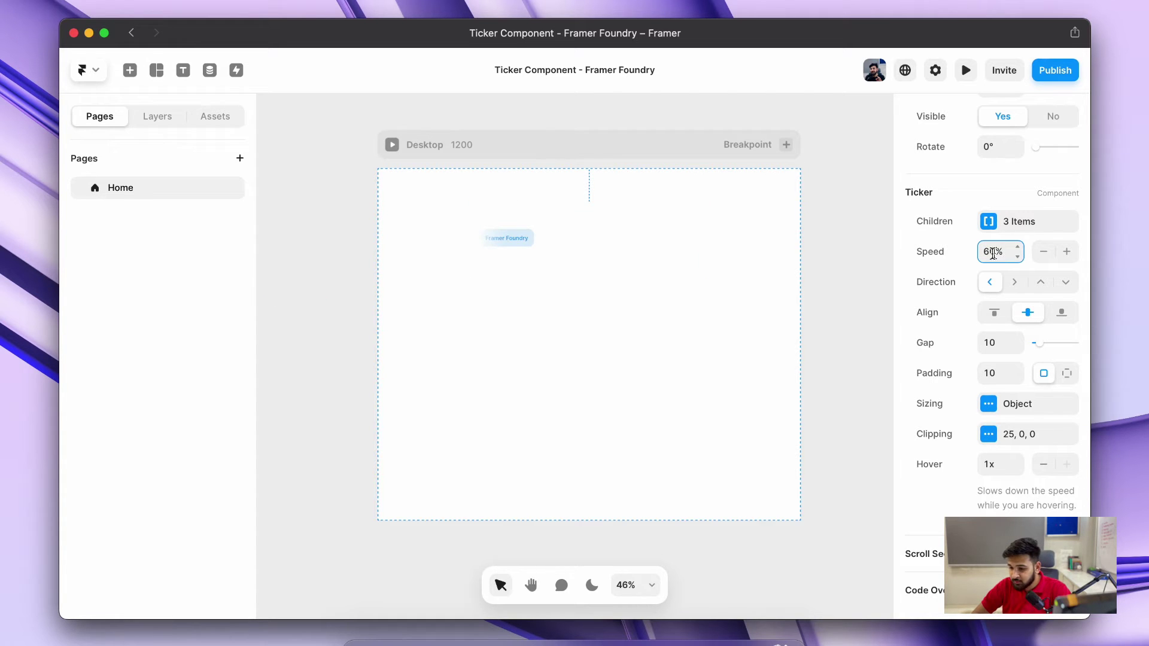
left_click(737, 268)
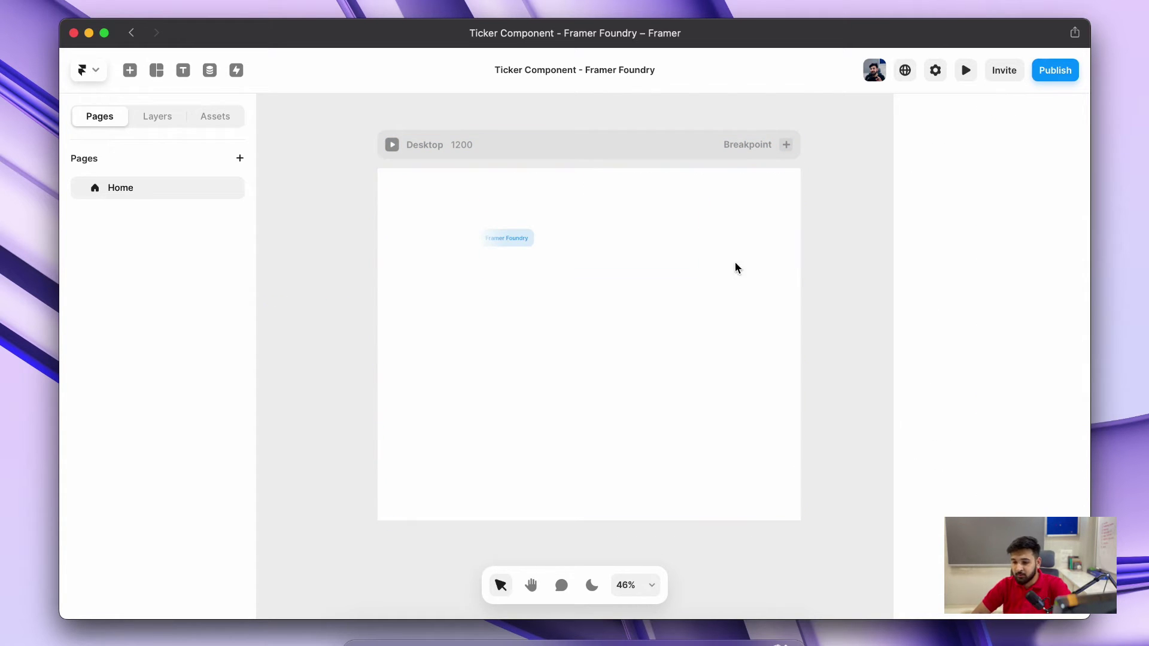
left_click(957, 72)
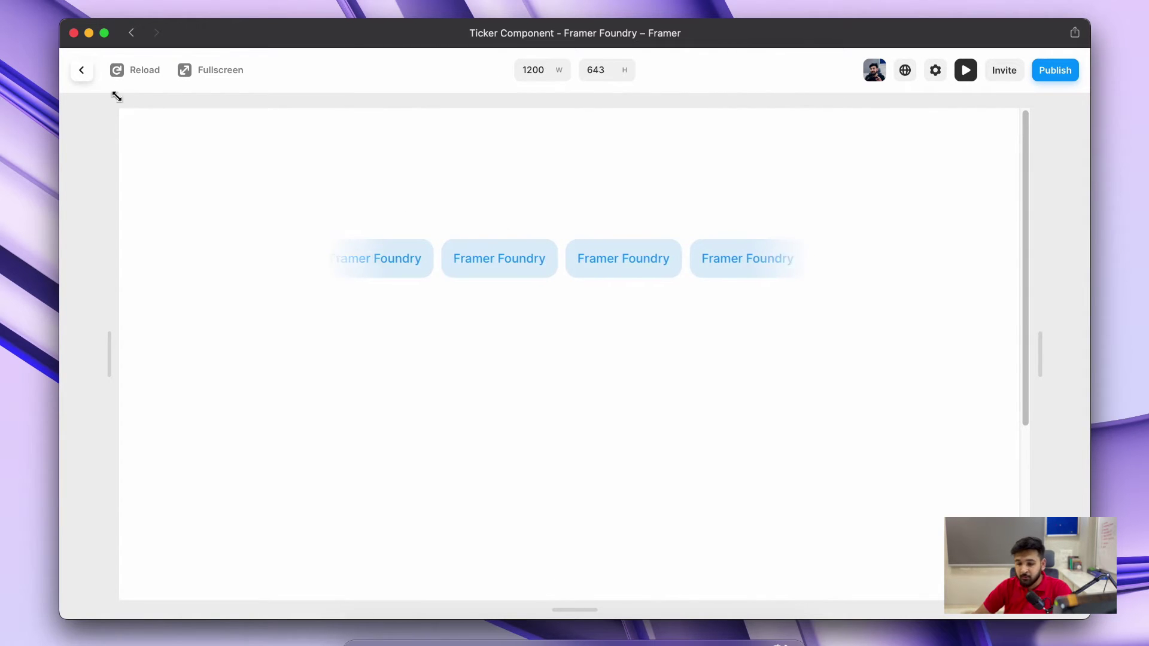
left_click(82, 72)
left_click(511, 236)
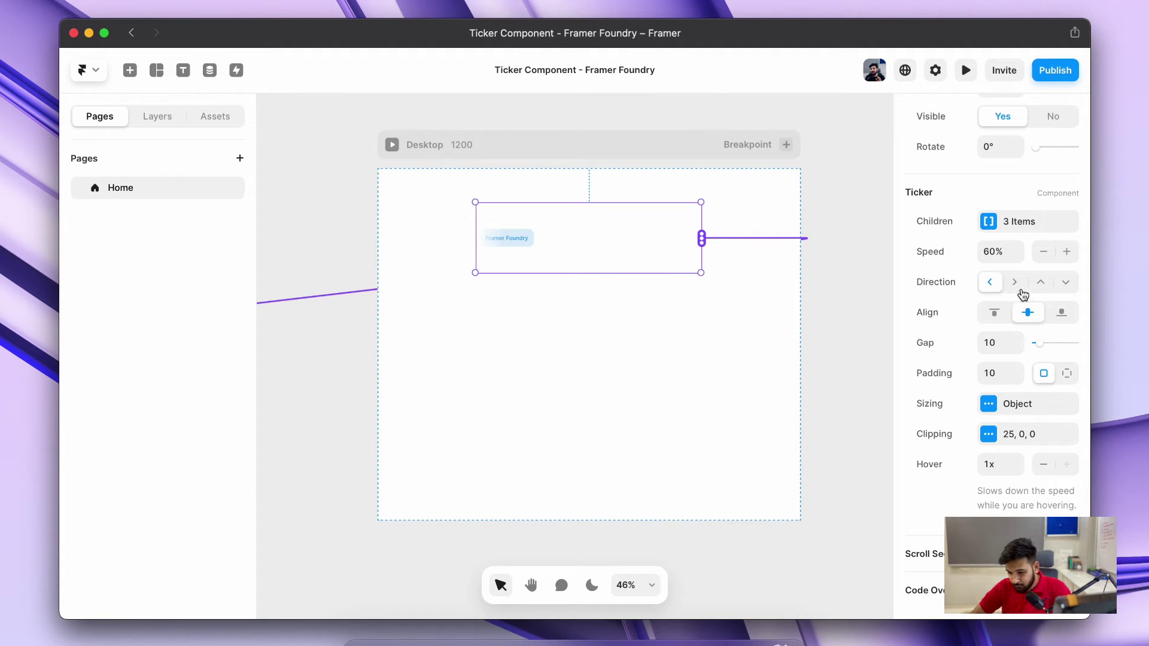
left_click(1041, 283)
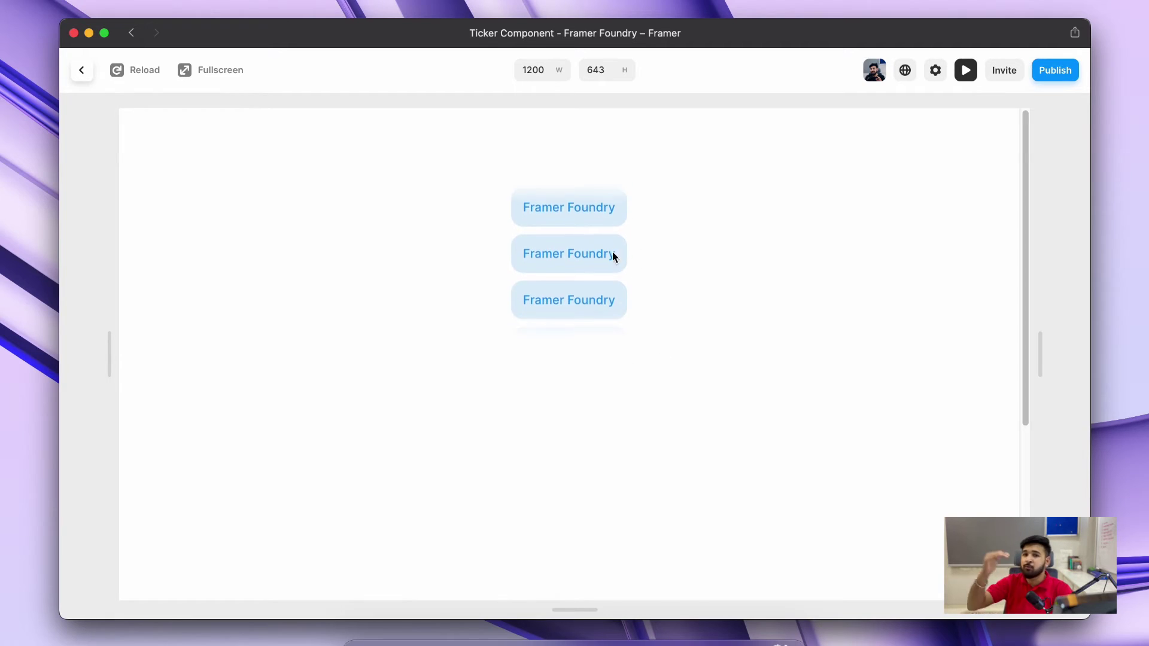
left_click(965, 79)
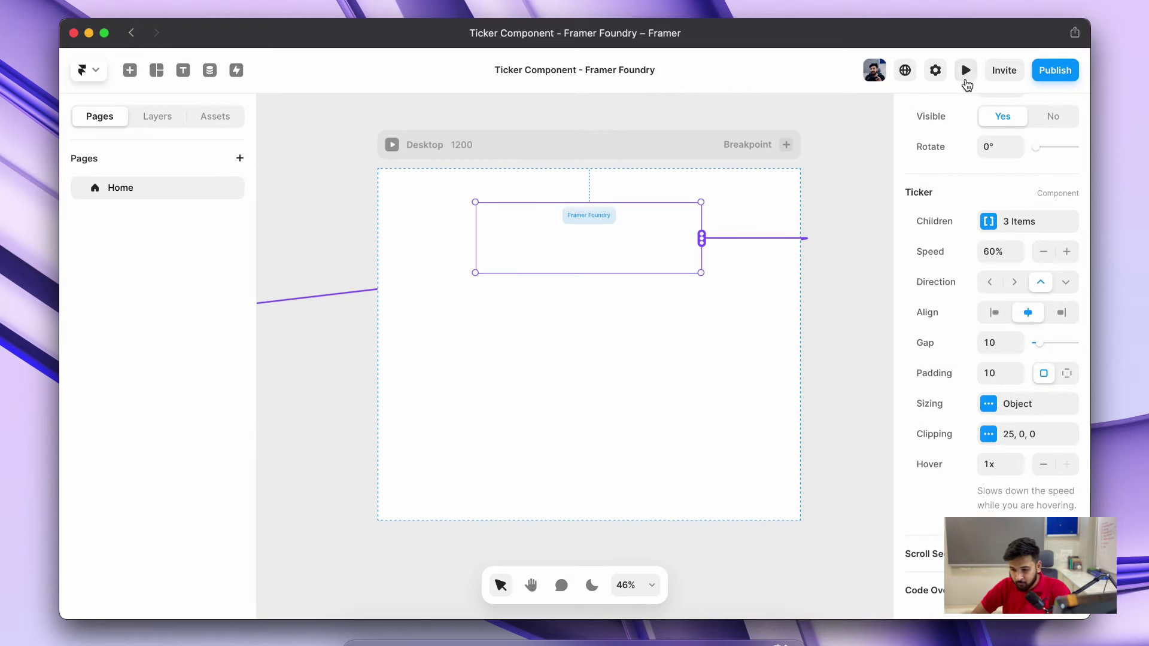
left_click(991, 286)
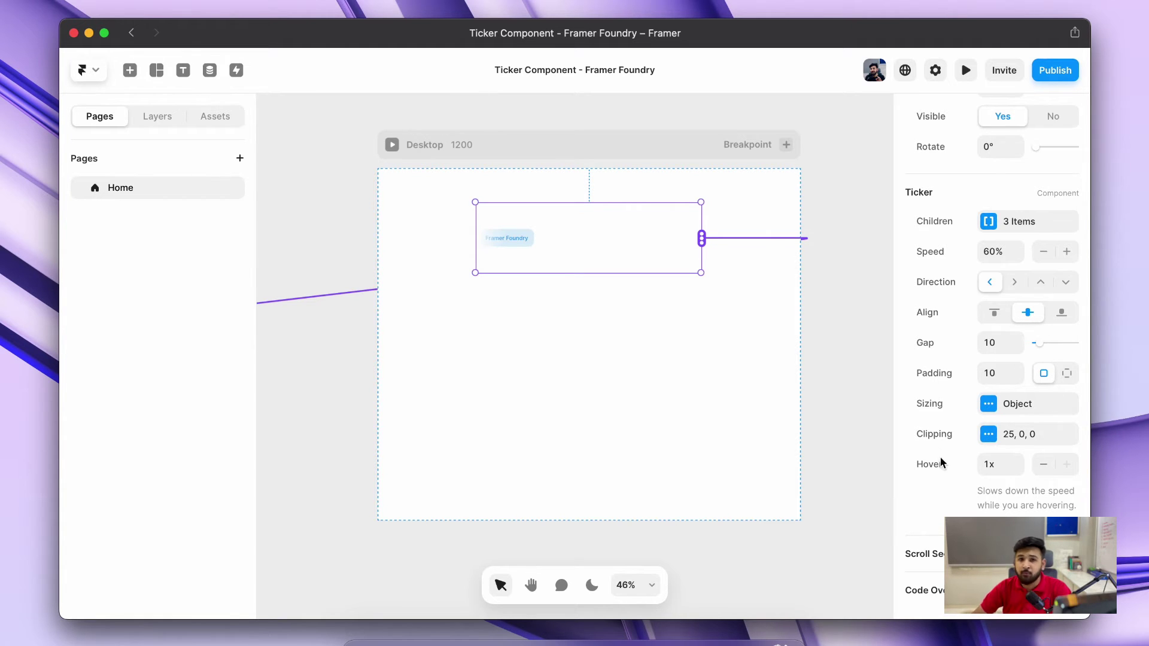
Set the Ticker clipping to Fade No with Overflow Hide and preview the hard-cut edges
left_click(1004, 408)
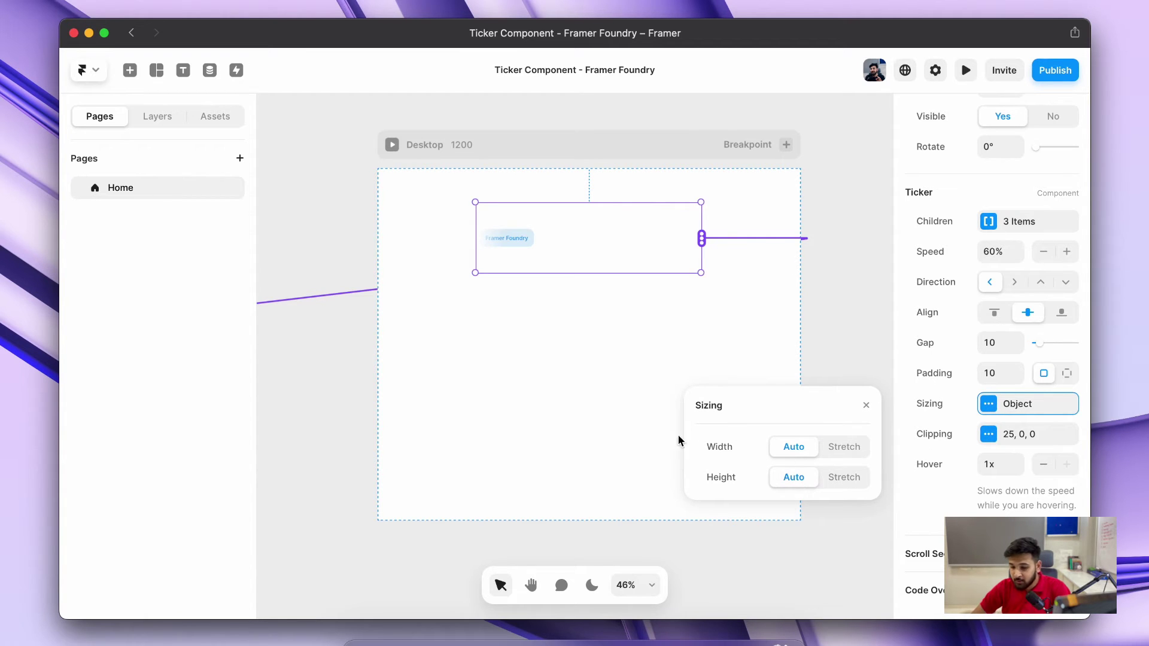
left_click(866, 412)
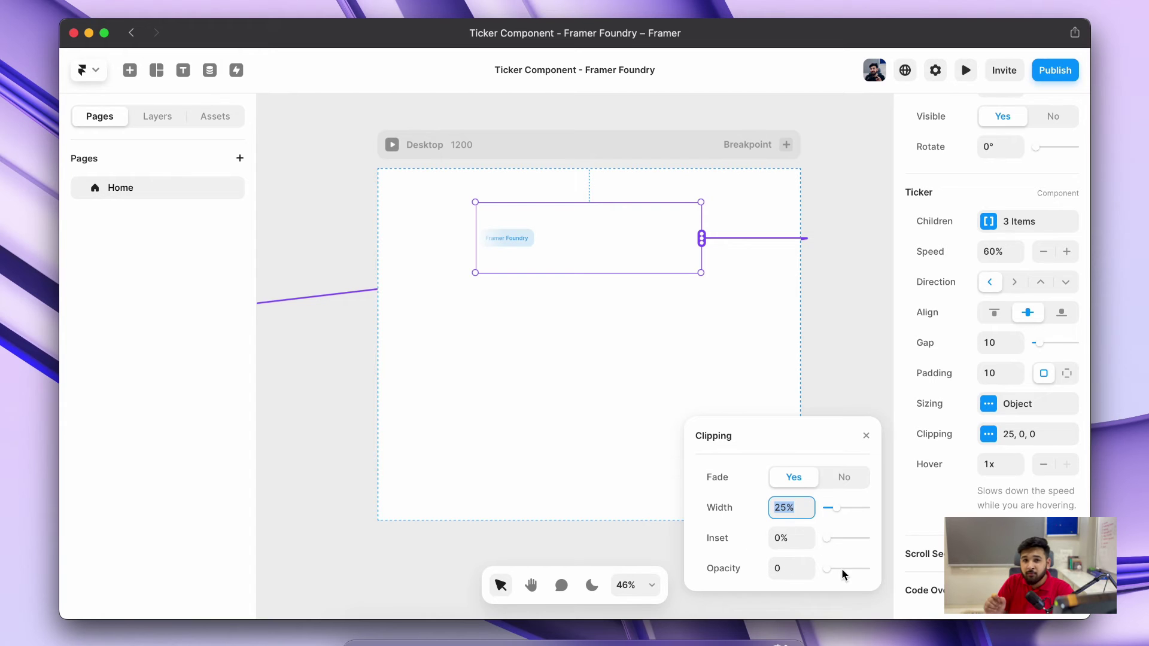
left_click(841, 485)
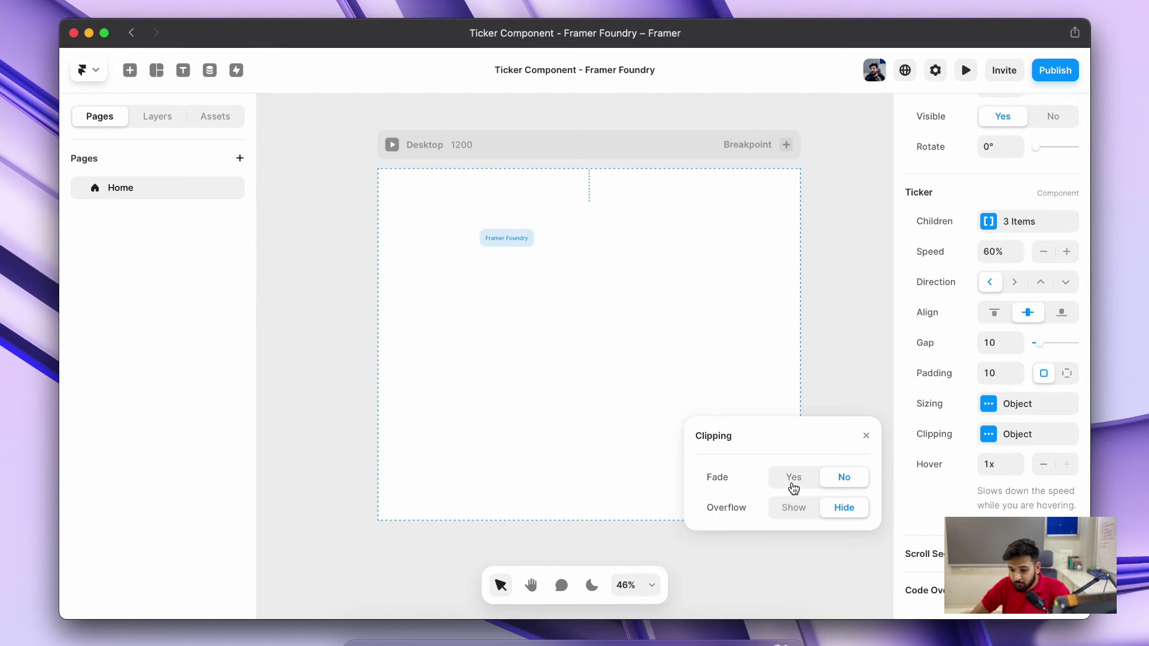
left_click(795, 482)
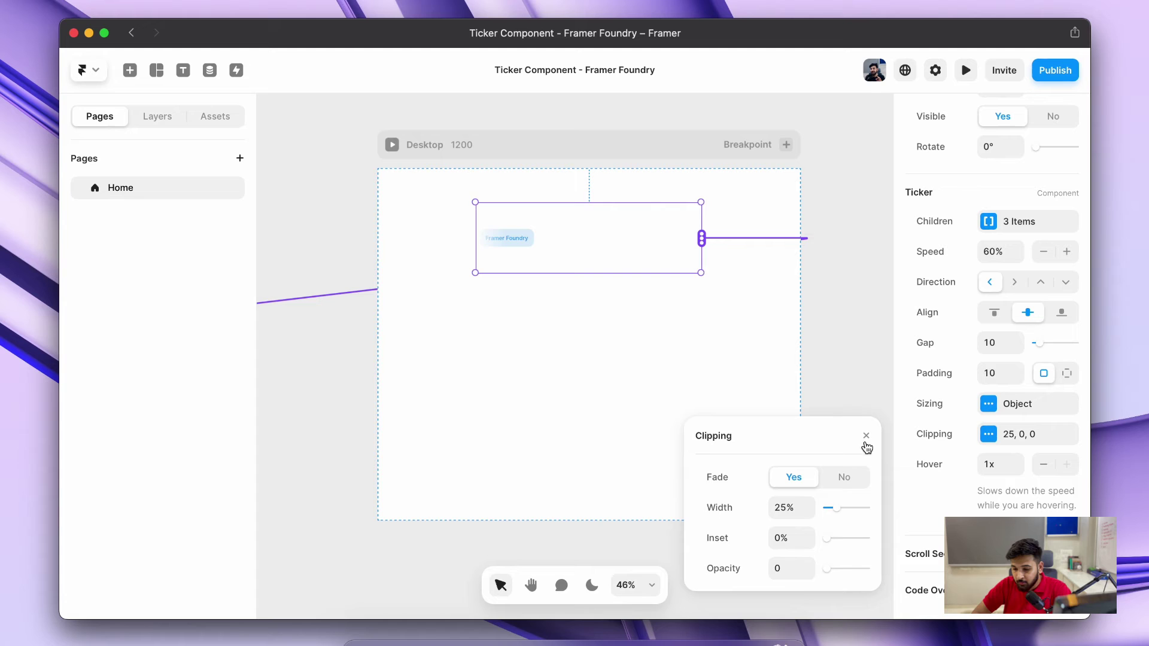
left_click(836, 482)
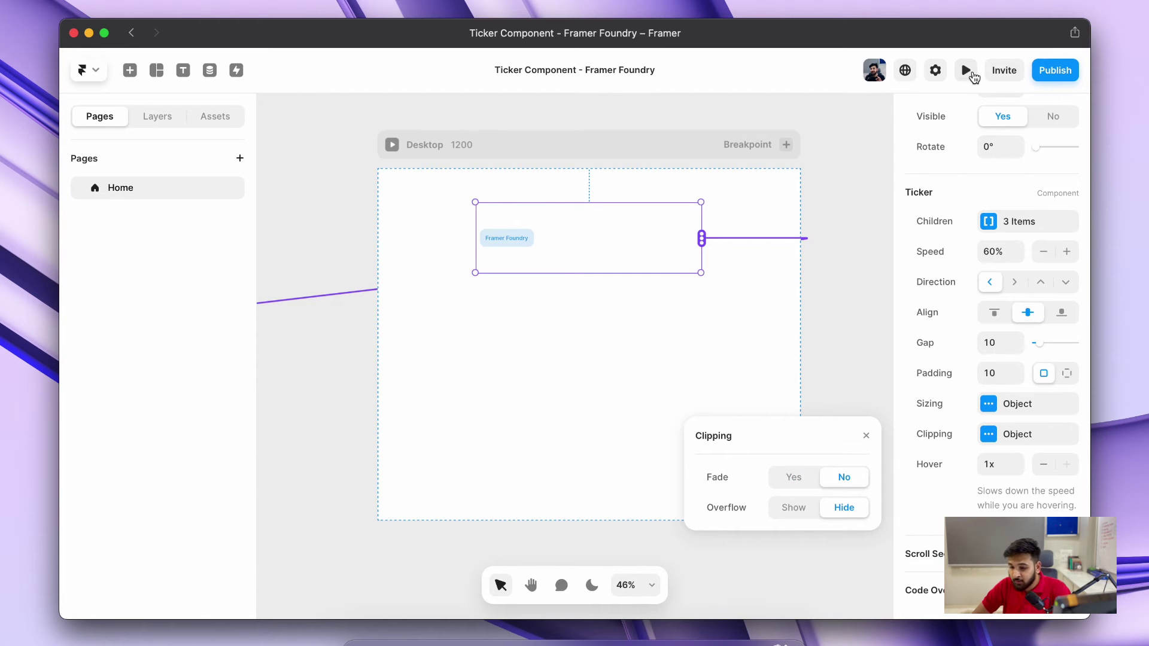
left_click(965, 70)
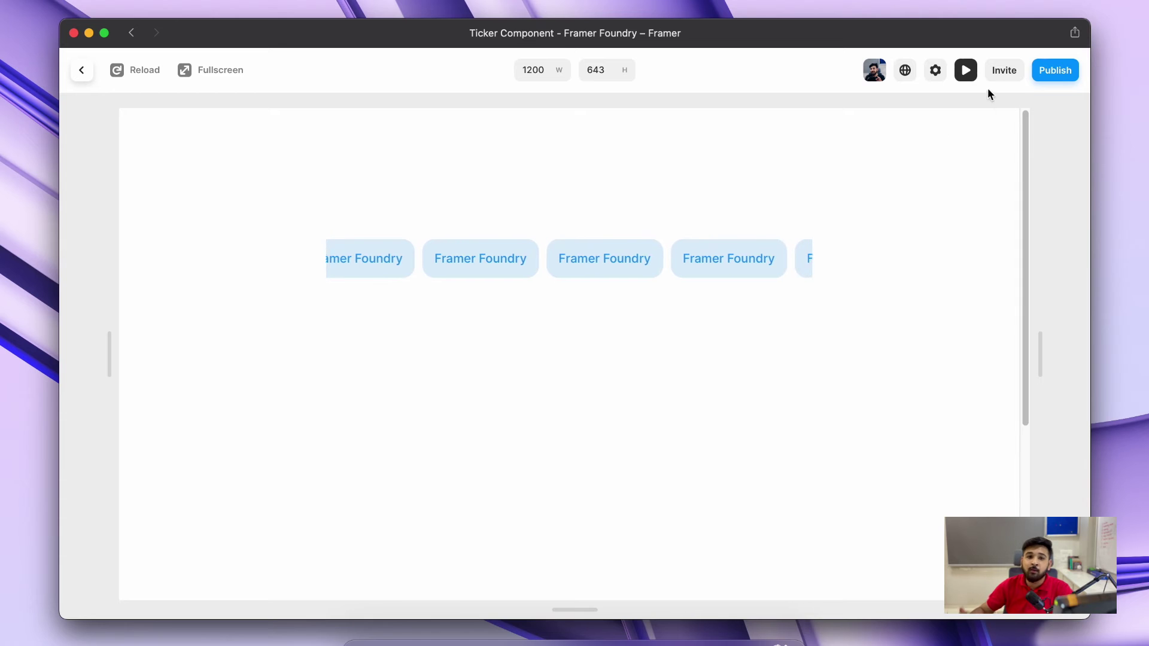
left_click(966, 70)
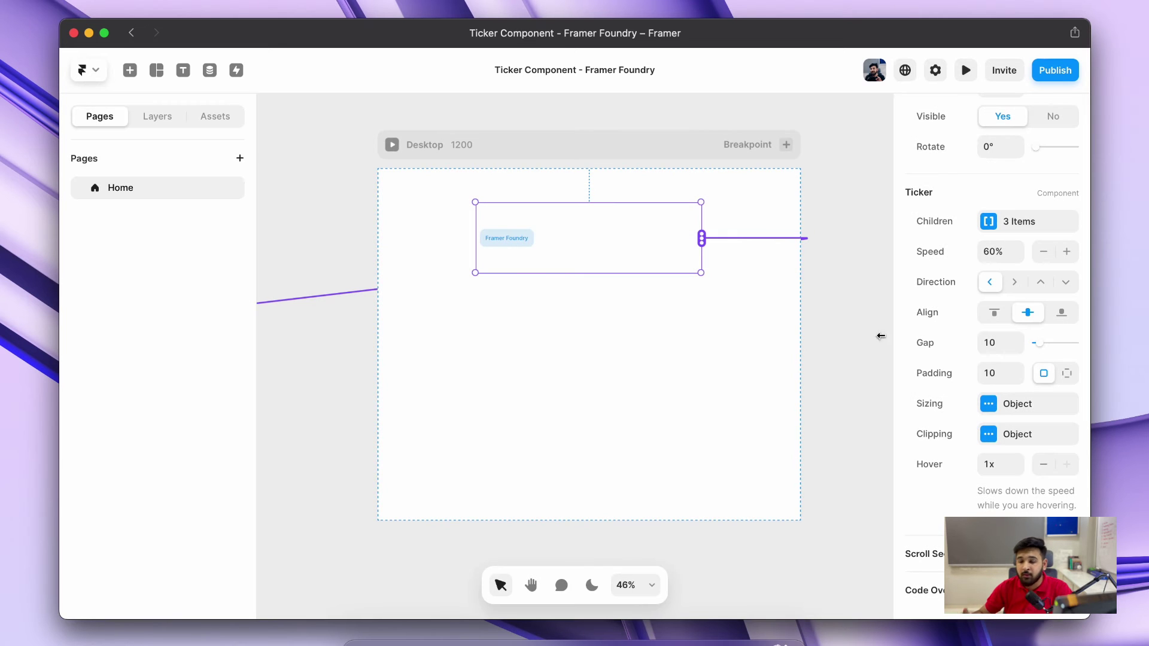
Set the Ticker's Fade back to Yes (25%) and Hover to 0.6x, then preview
left_click(989, 440)
left_click(793, 477)
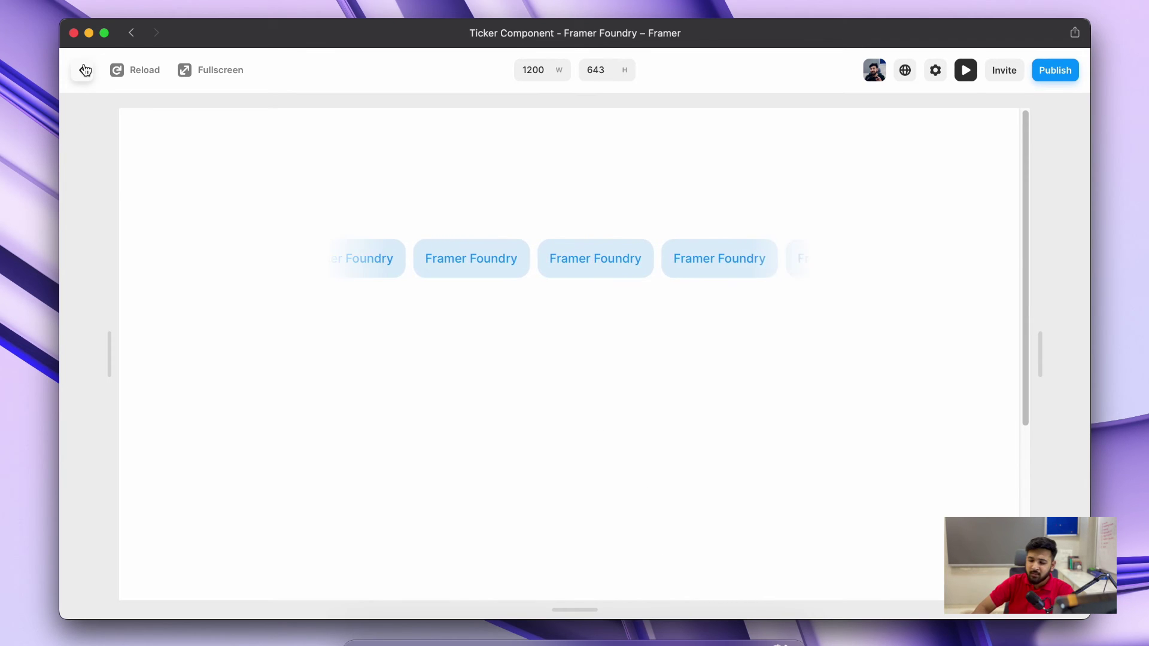
left_click(81, 69)
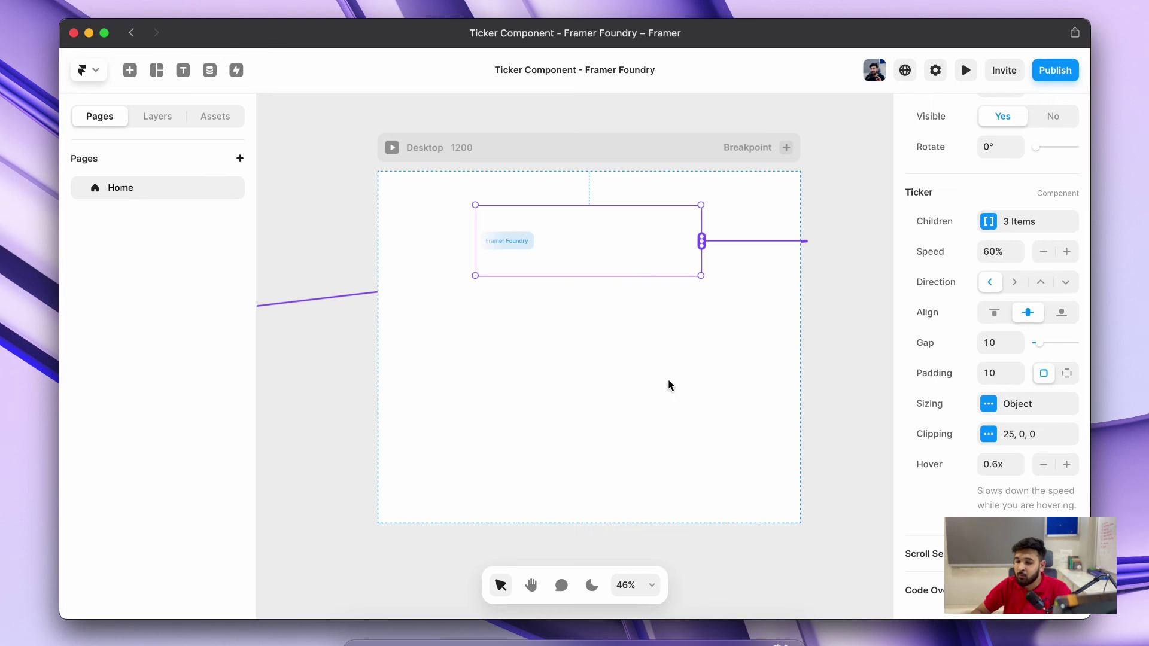